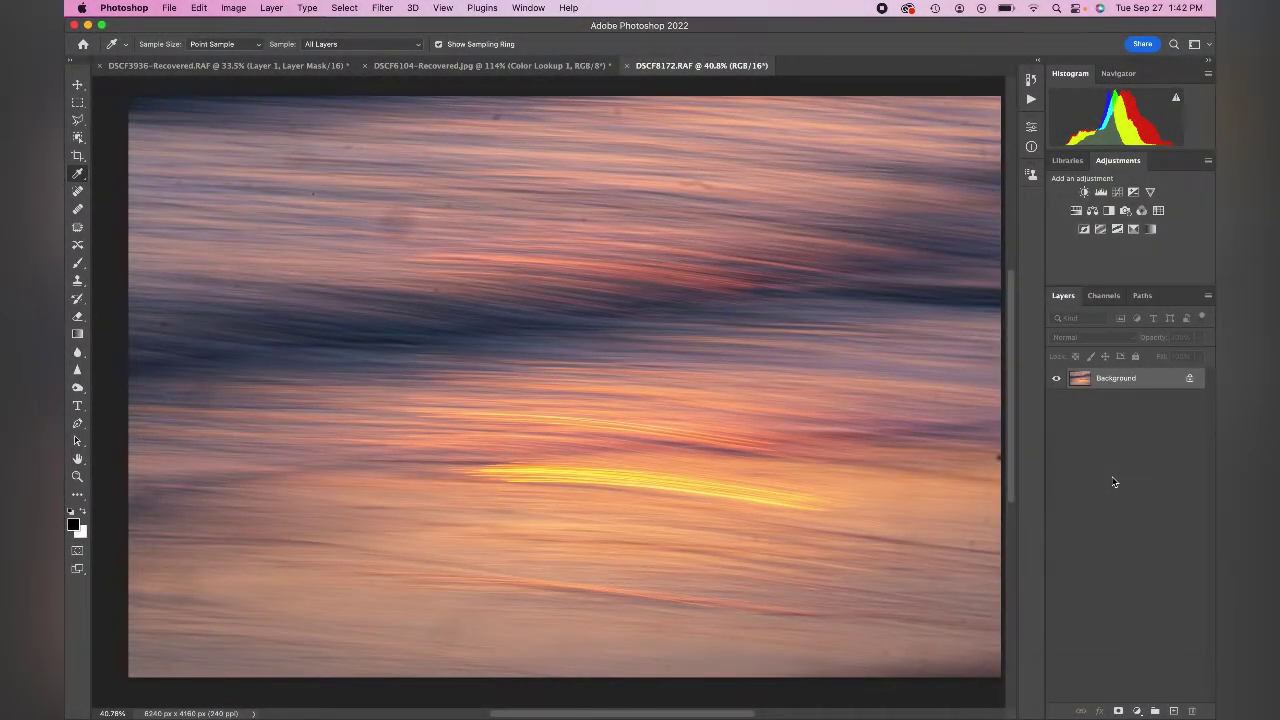
Duplicate the Background layer and rename the copy to 'Clean Up'
right_click(1080, 380)
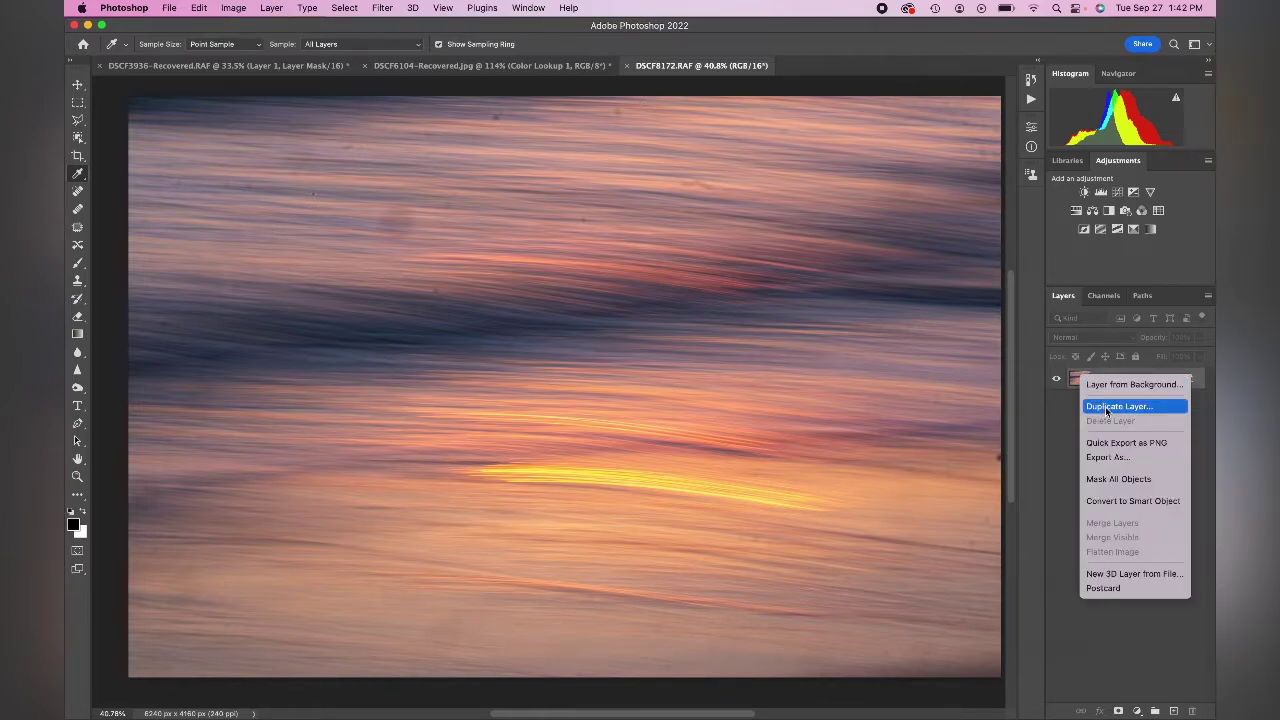
left_click(1105, 406)
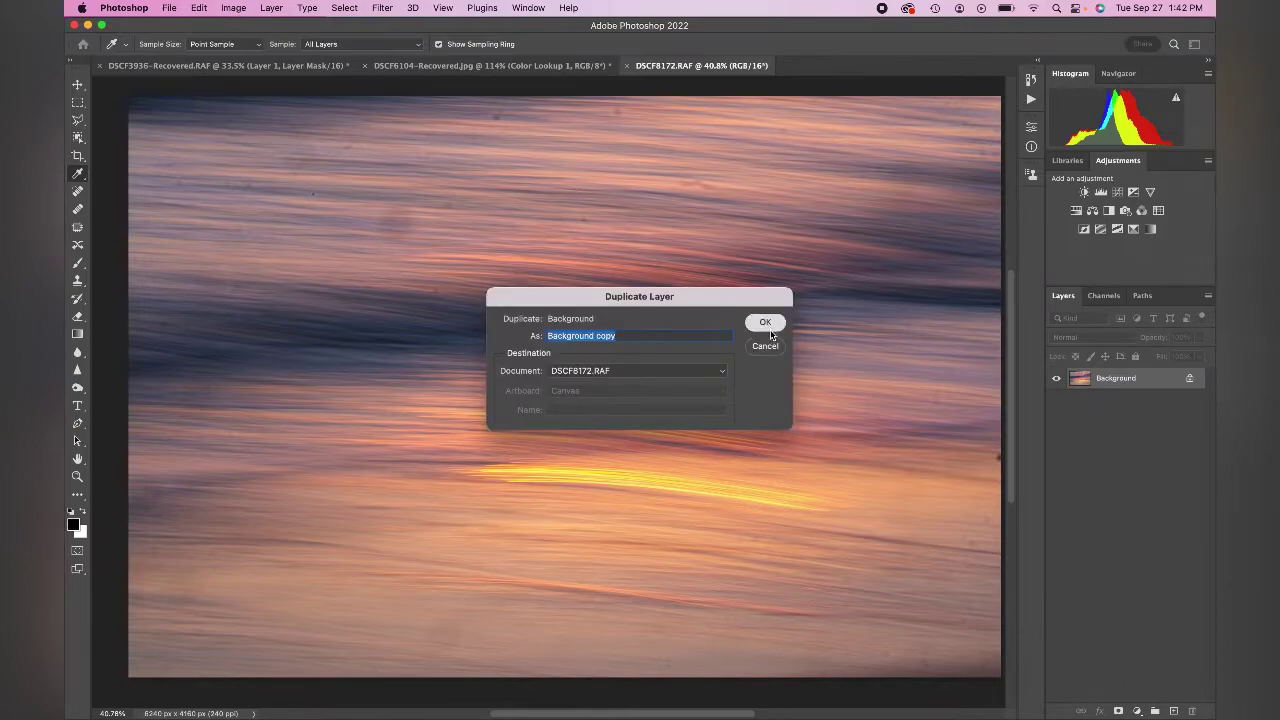
left_click(765, 322)
double_click(1118, 378)
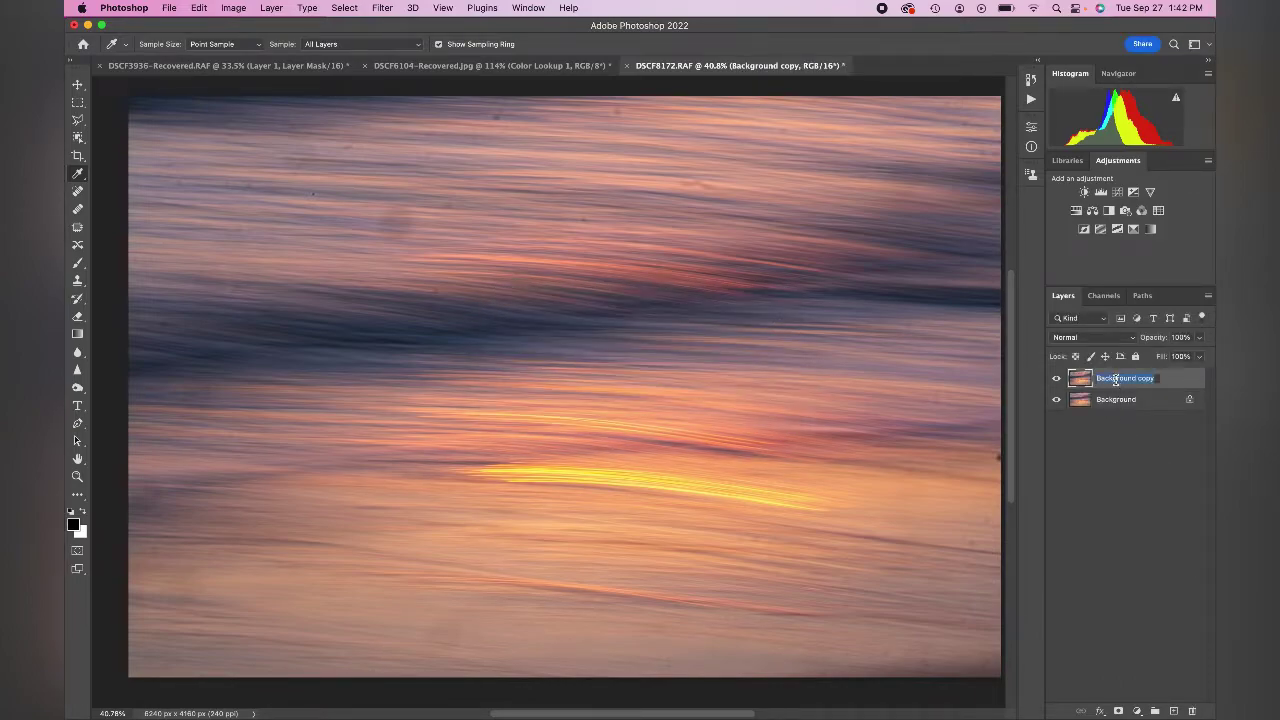
type("Clean Up")
Confirm the 'Clean Up' name, select the Spot Healing Brush, and zoom into the image
key("Return")
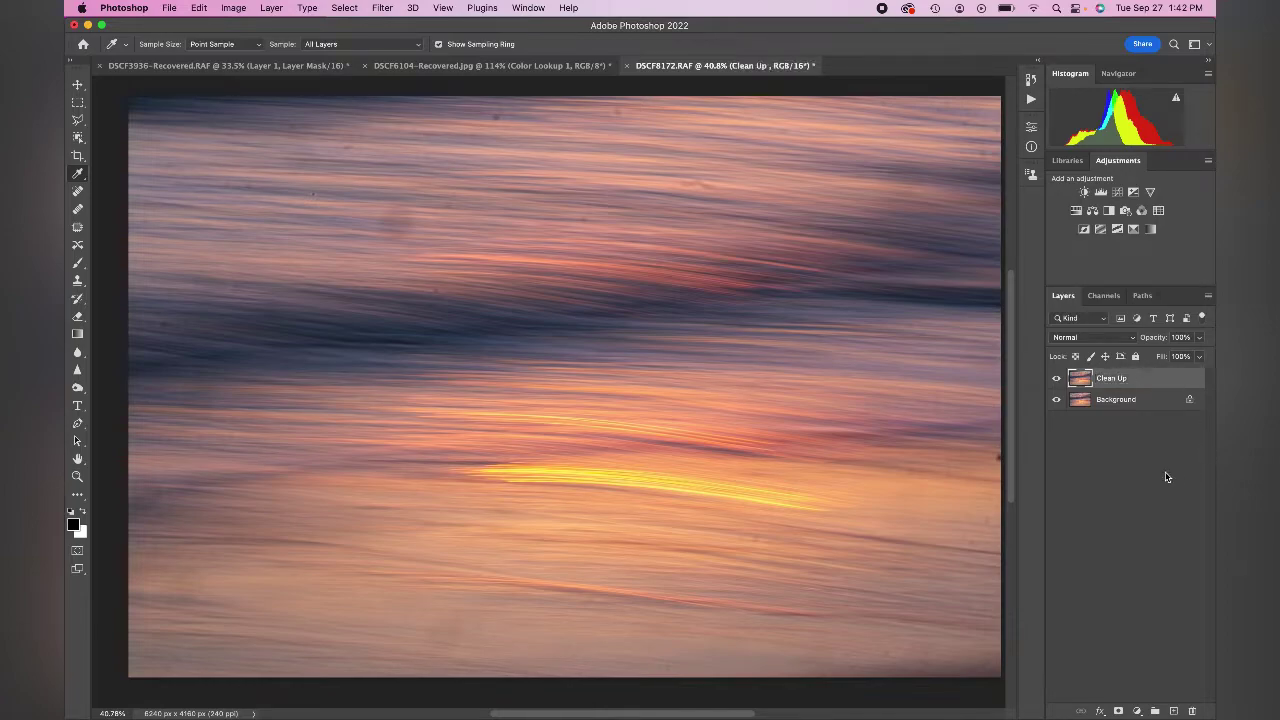
left_click(78, 193)
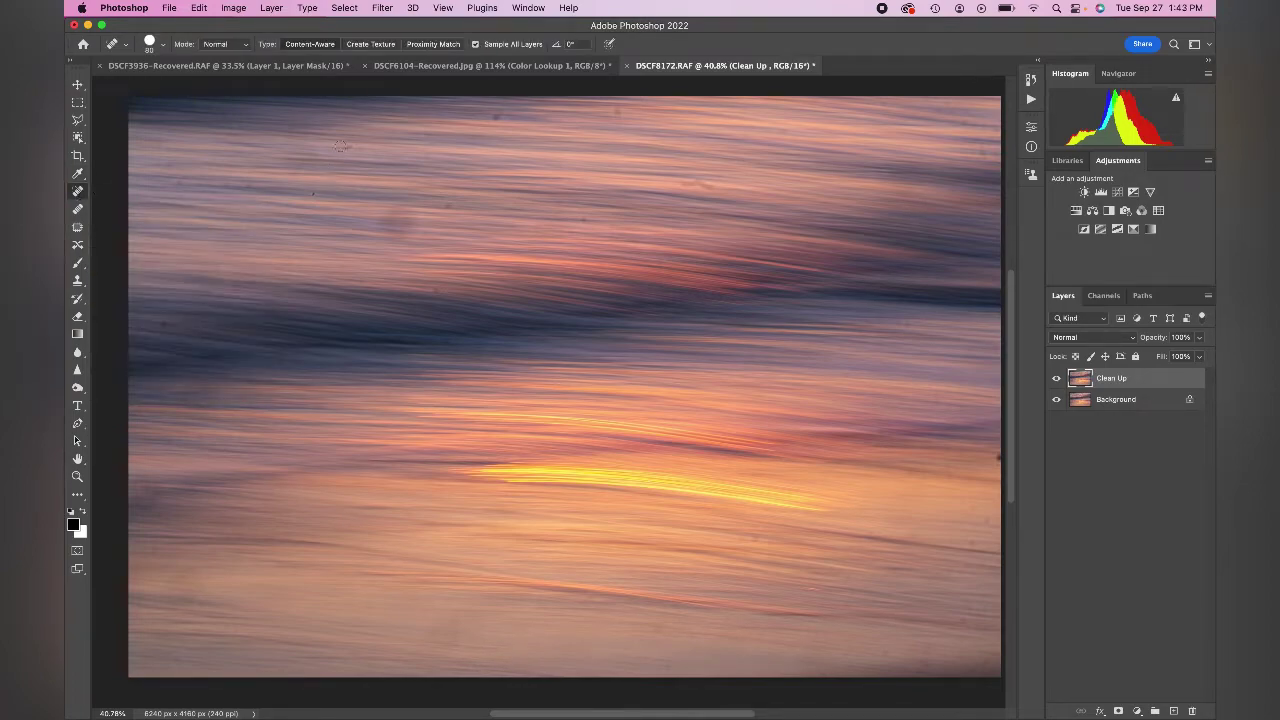
scroll(339, 147, "up", 3)
scroll(339, 147, "up", 3)
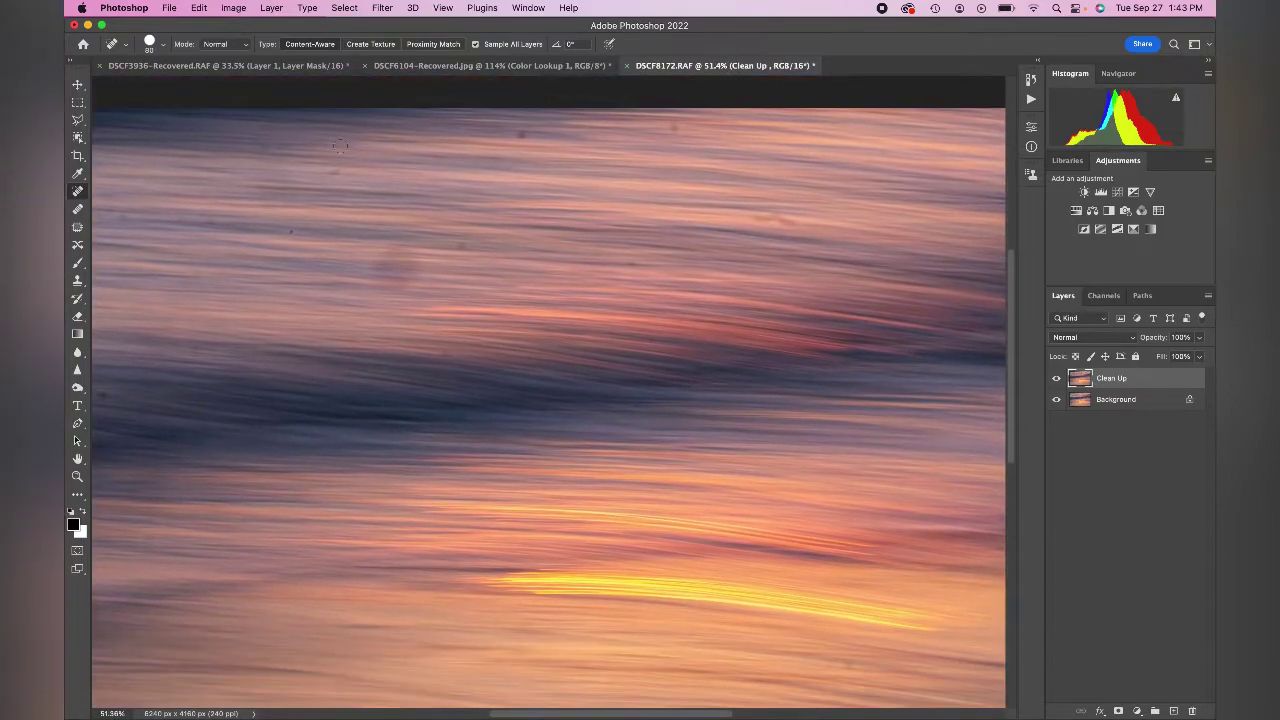
Heal the dust specks along the top of the sky, including a small dark streak
left_click(291, 231)
scroll(316, 207, "up", 2)
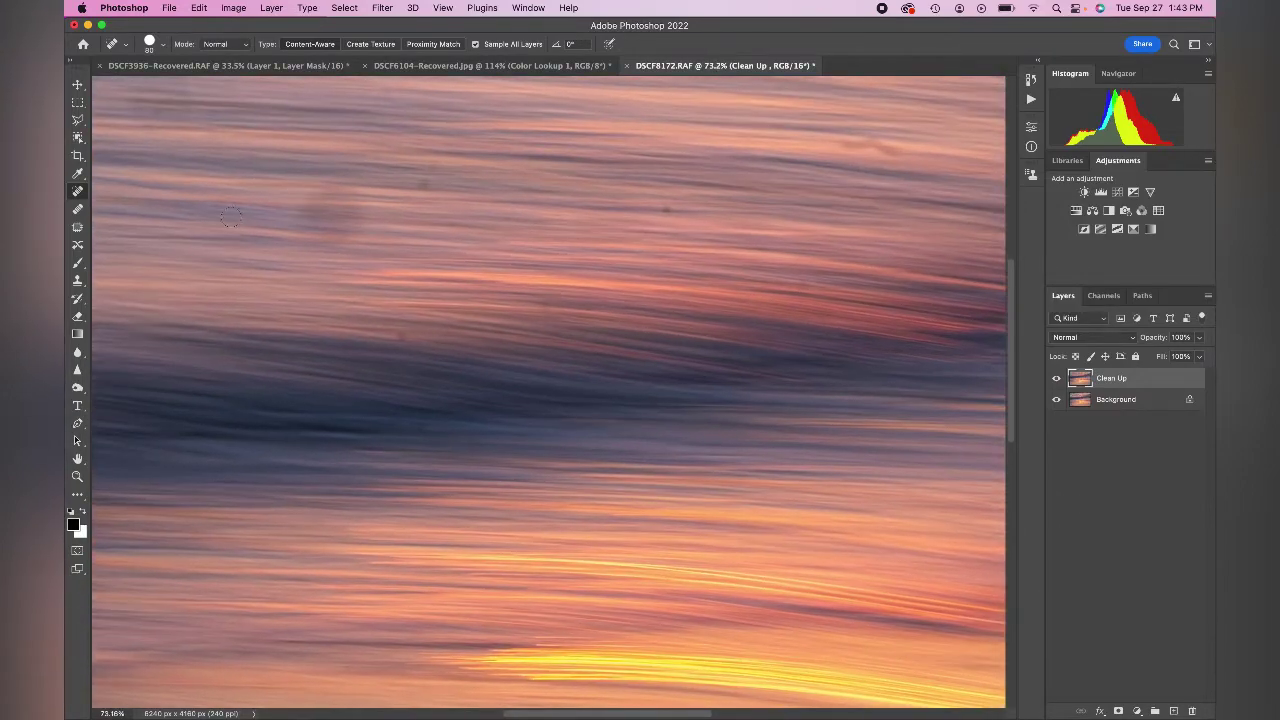
left_click(220, 206)
left_click(423, 183)
left_click(426, 182)
left_click_drag(433, 164, 410, 163)
left_click(667, 209)
Heal the remaining specks in the water and near the top edge
left_click(401, 333)
left_click(423, 425)
scroll(202, 193, "up", 5)
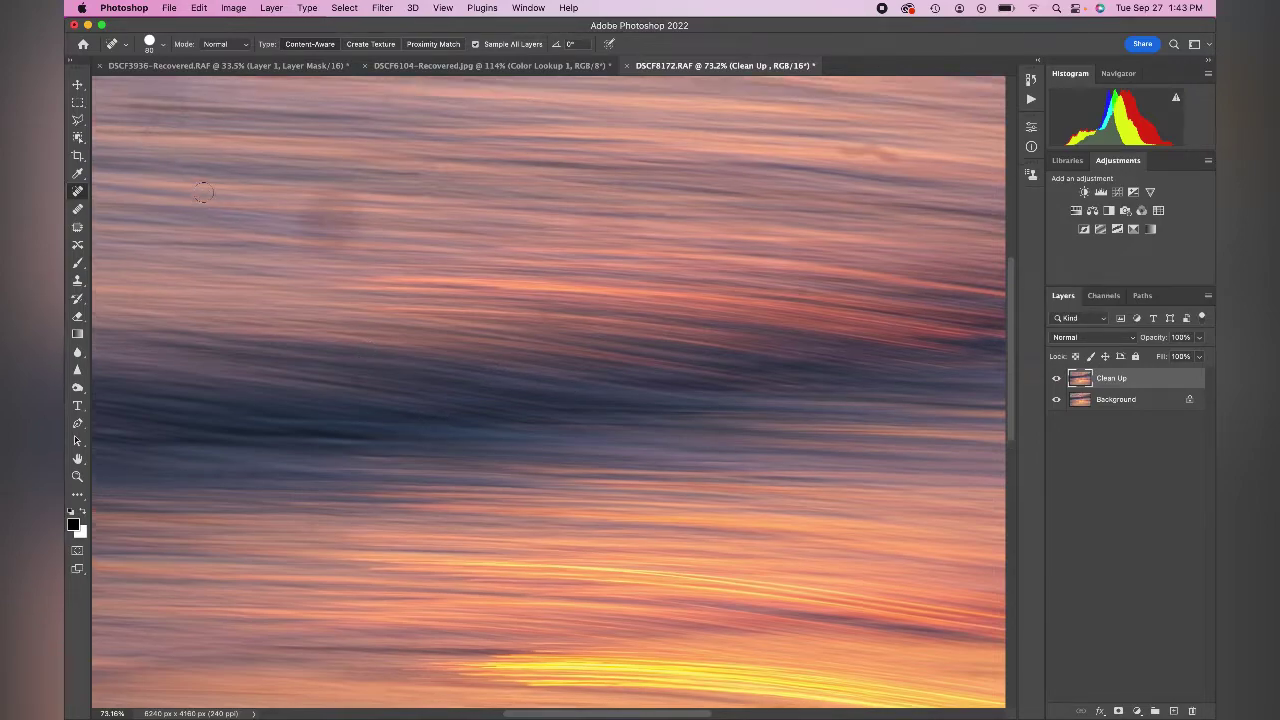
left_click(385, 162)
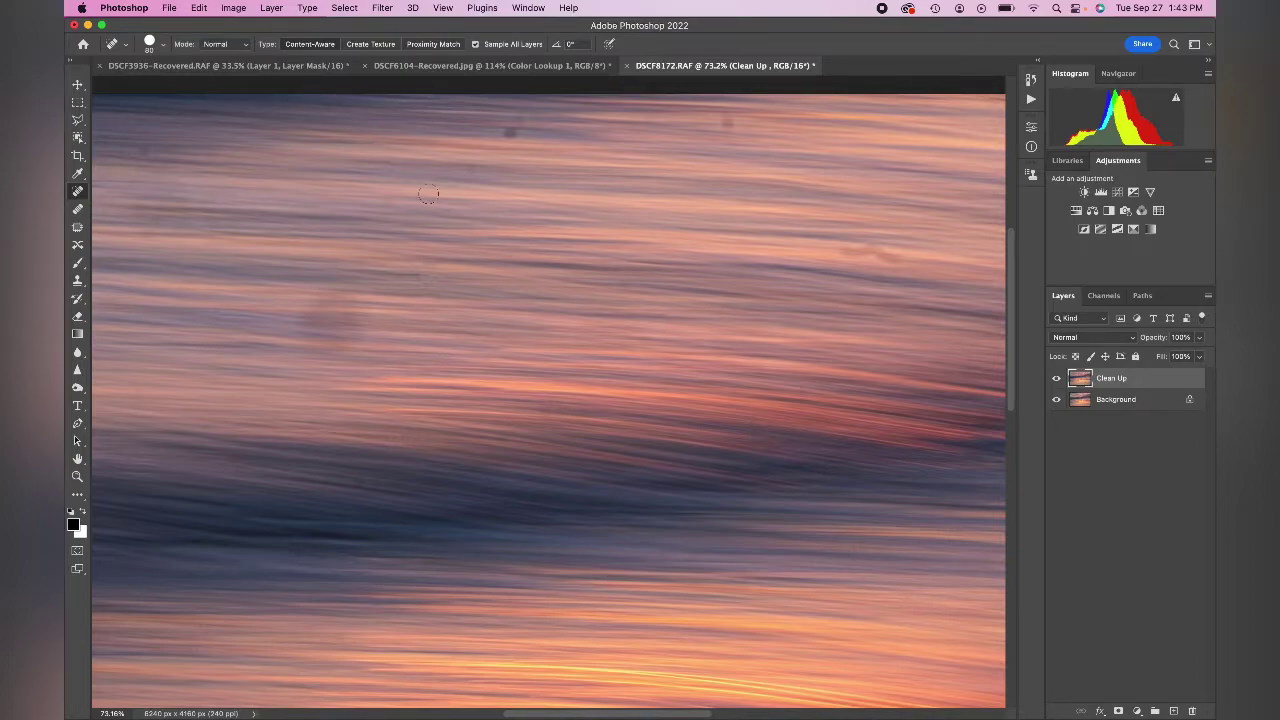
scroll(428, 194, "up", 3)
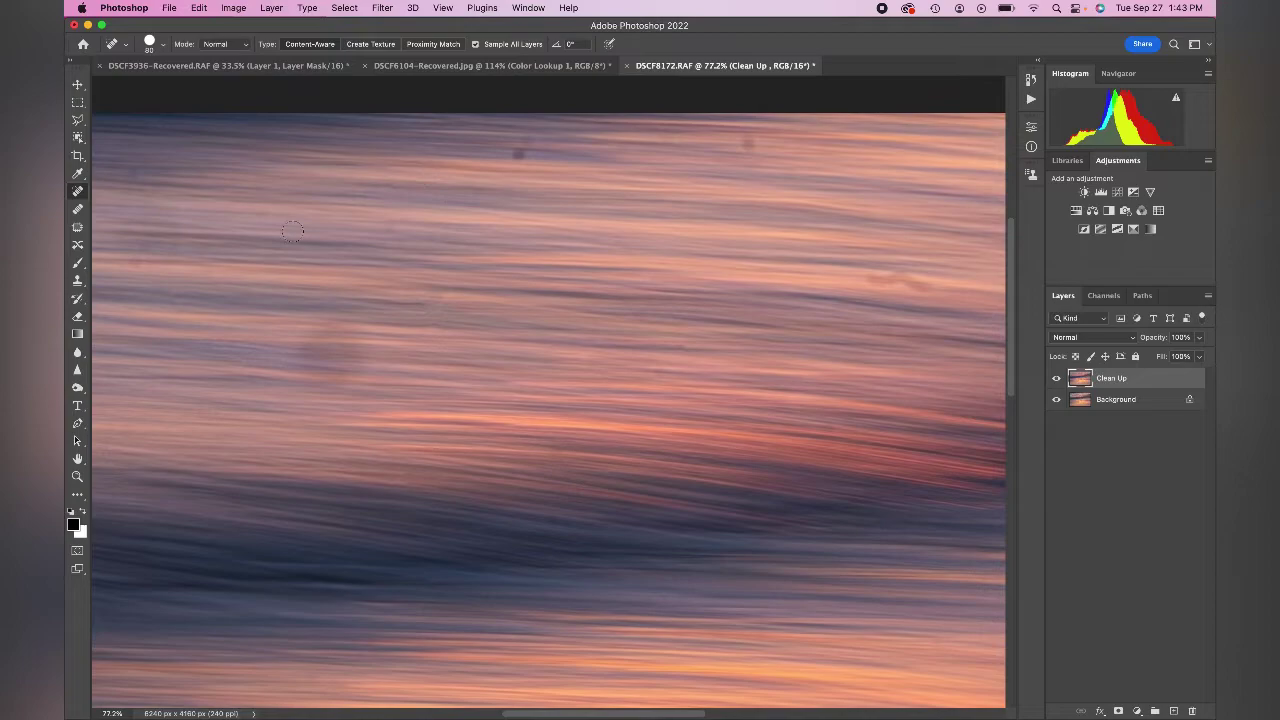
left_click(388, 227)
scroll(398, 228, "up", 4)
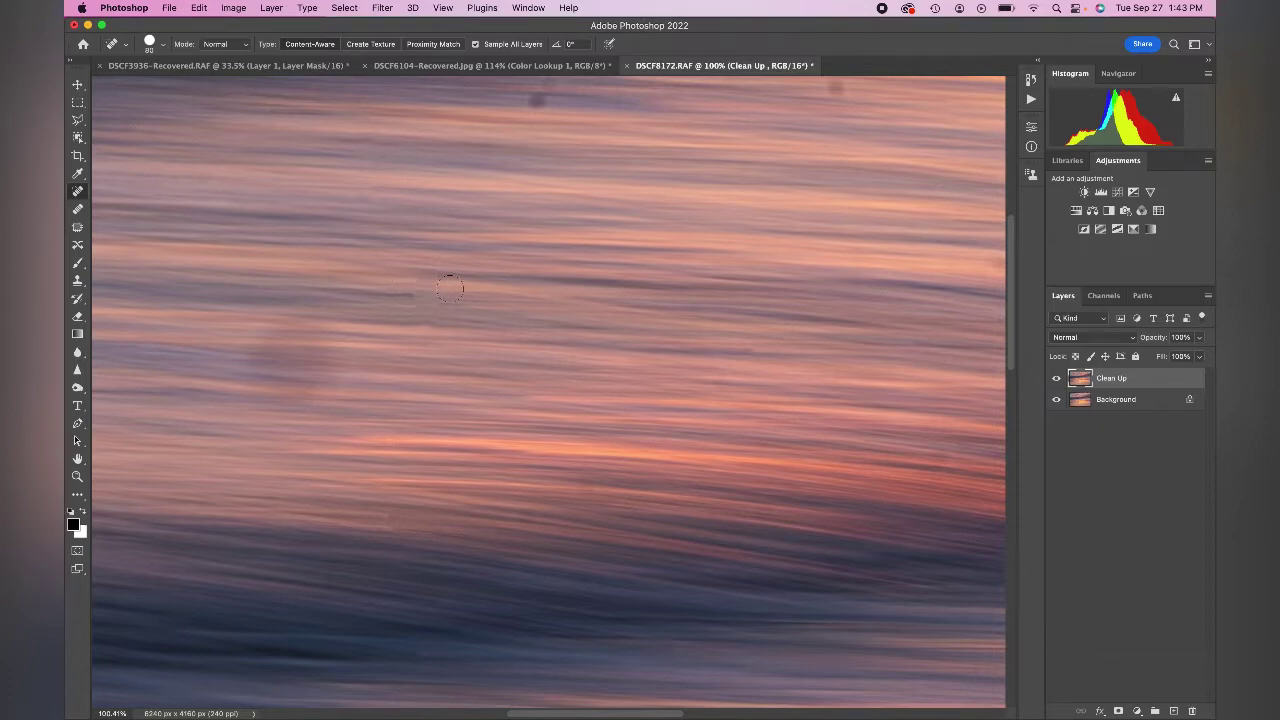
scroll(449, 288, "down", 3)
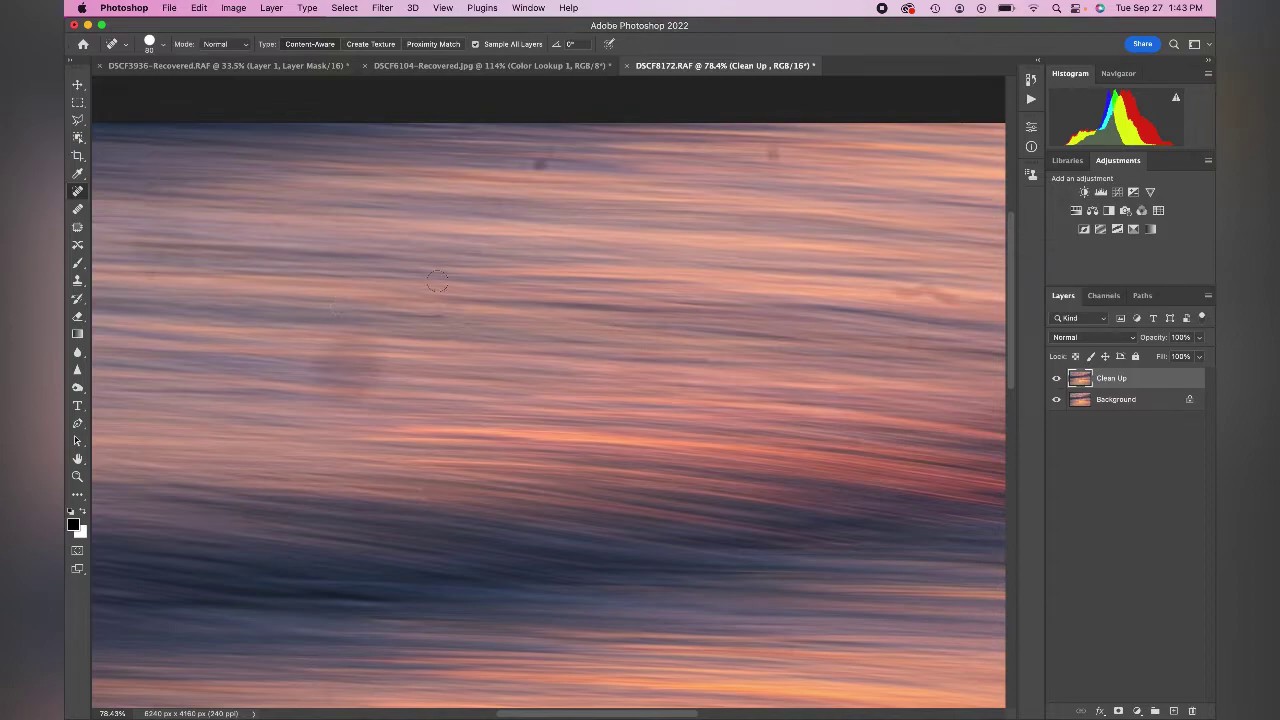
scroll(437, 282, "down", 2)
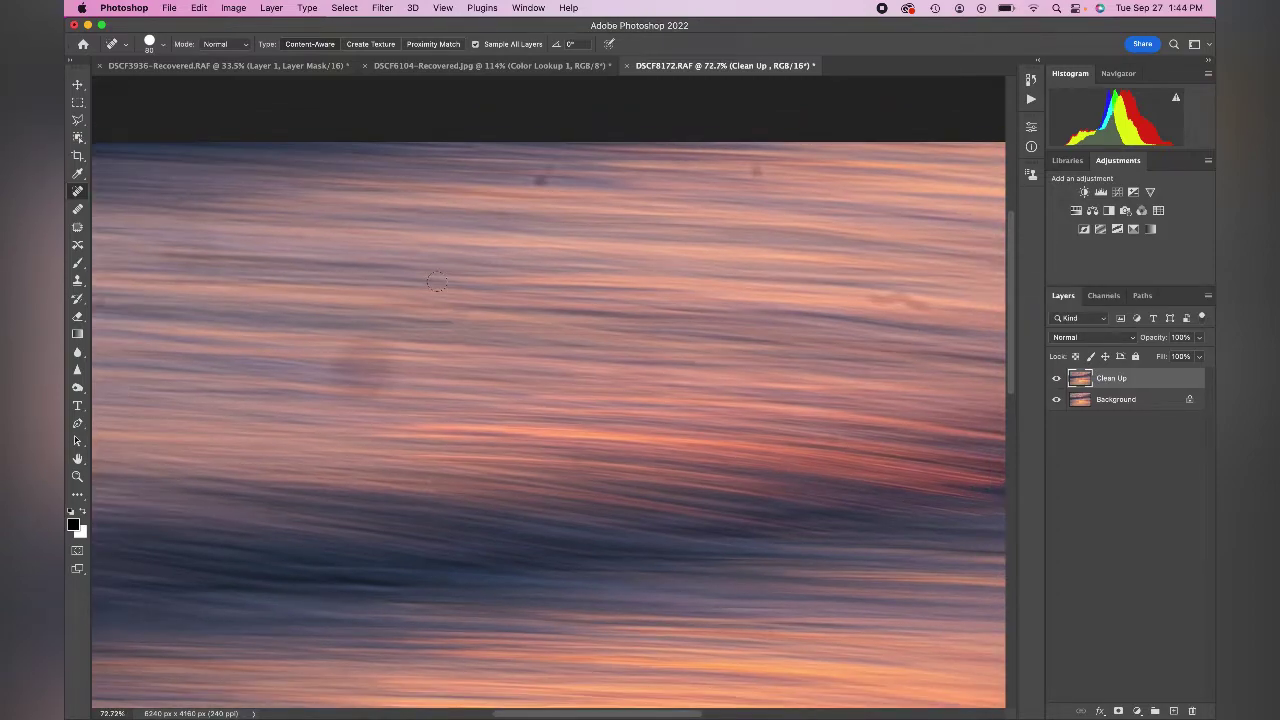
scroll(437, 282, "down", 3)
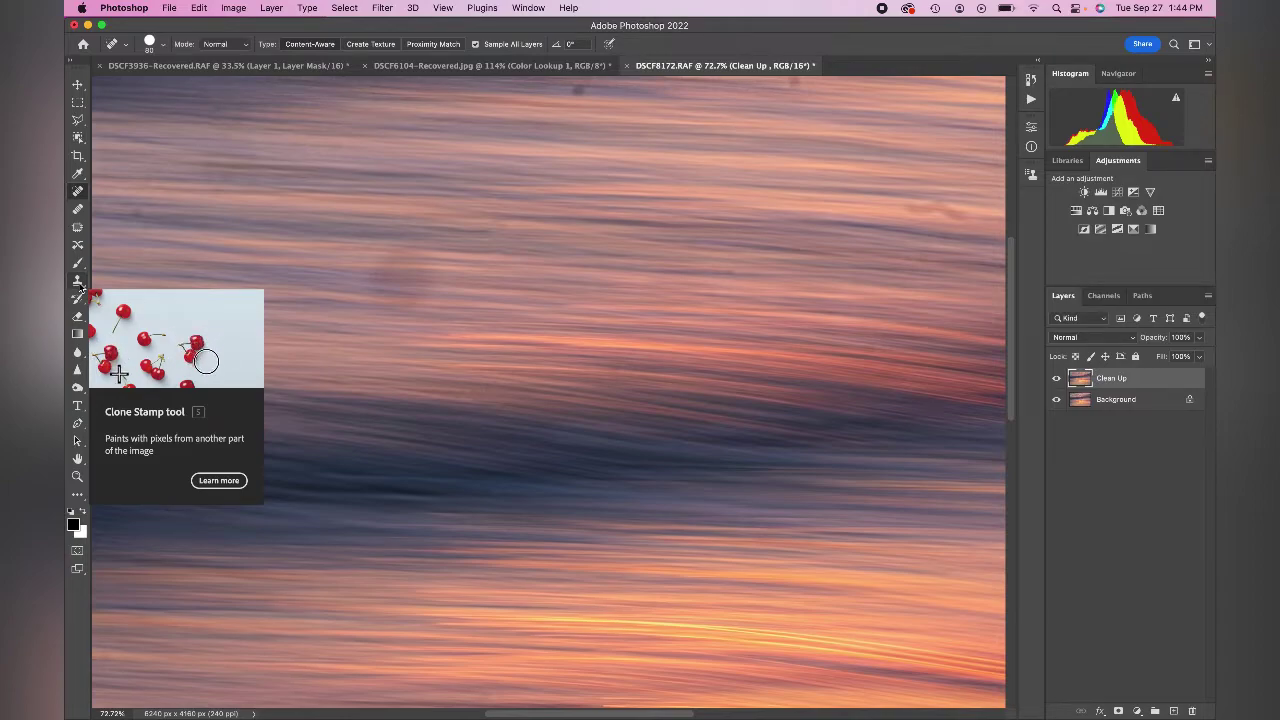
Select the Clone Stamp with a slightly larger brush and dismiss the missing-source alert
left_click(78, 282)
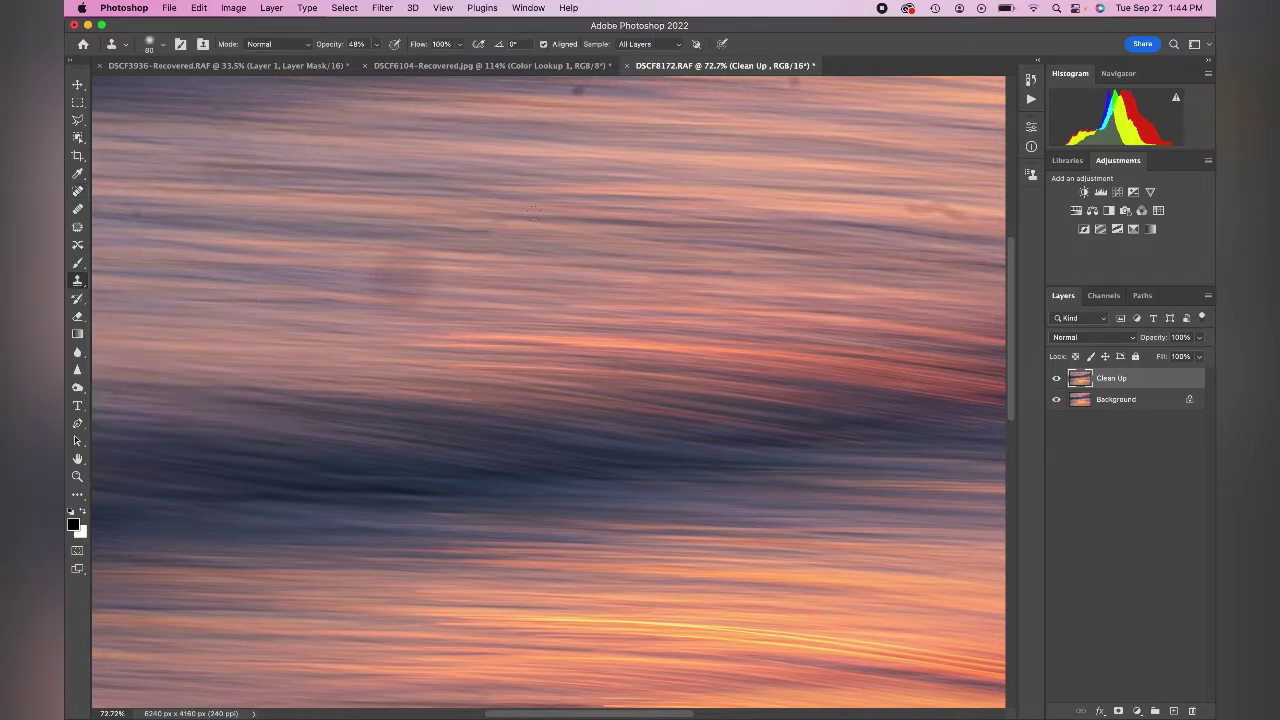
scroll(534, 214, "up", 4)
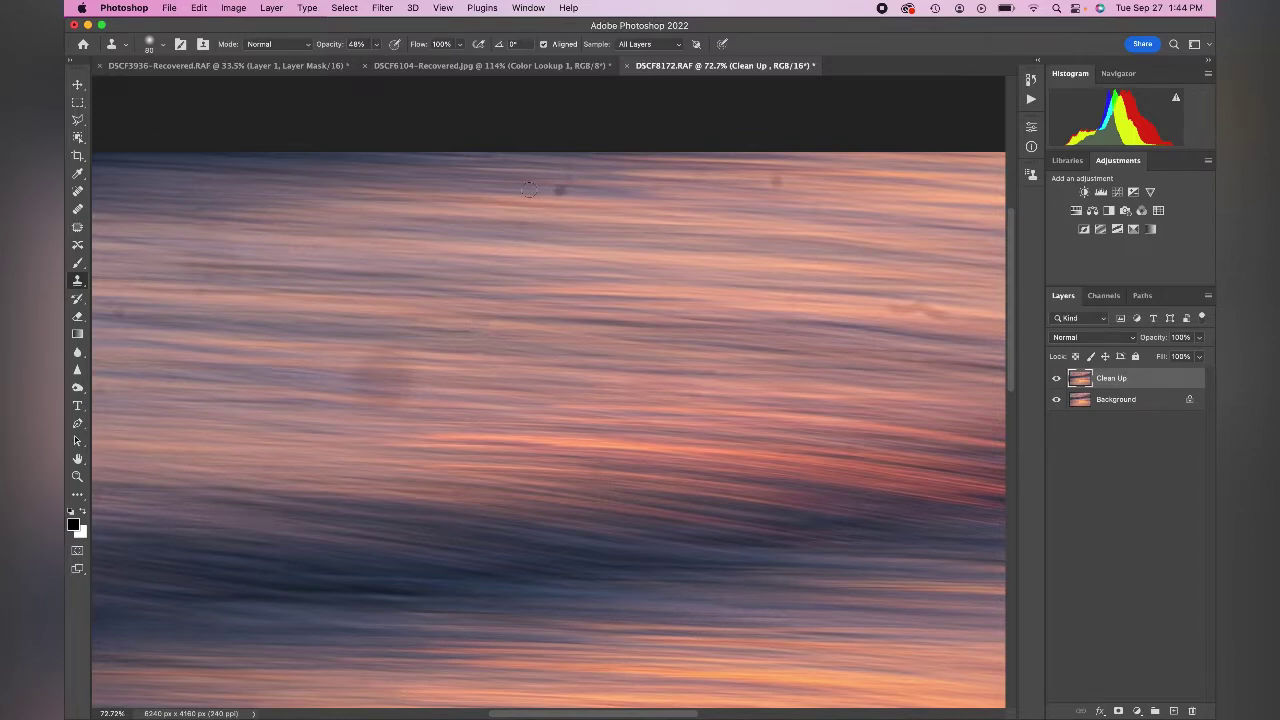
key("bracketright")
left_click(534, 189, "alt")
left_click(557, 195)
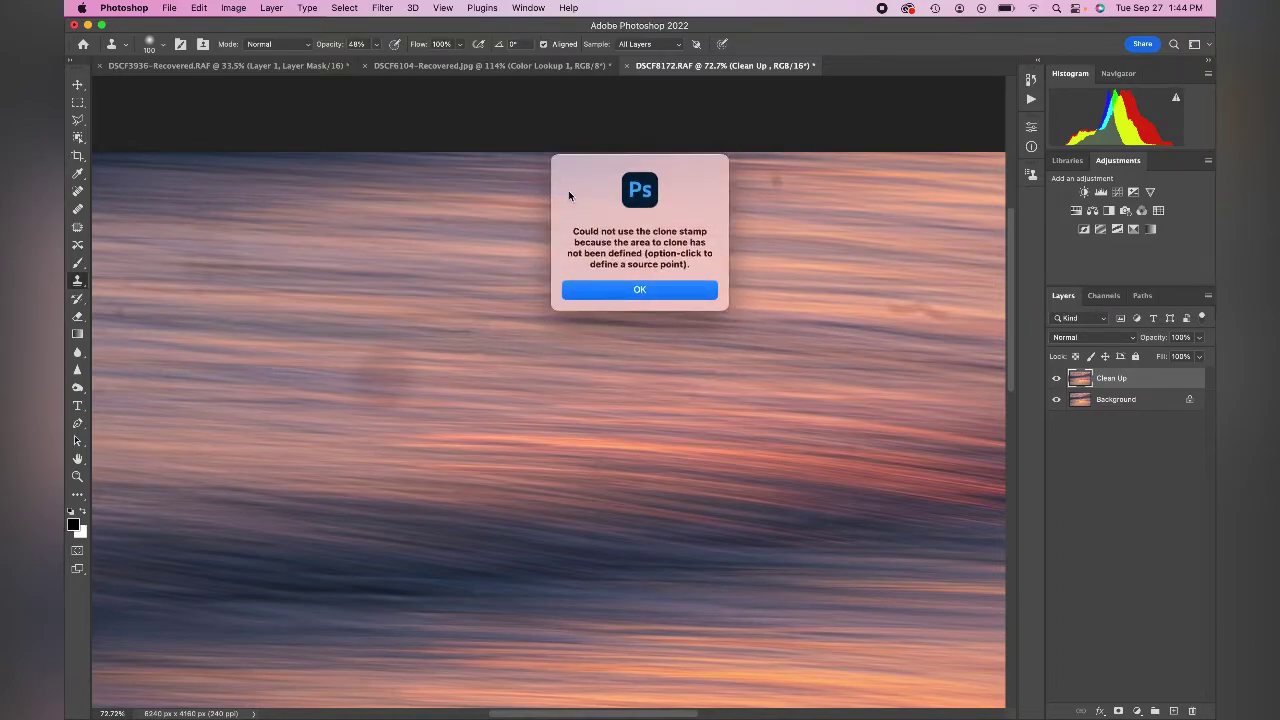
left_click(648, 289)
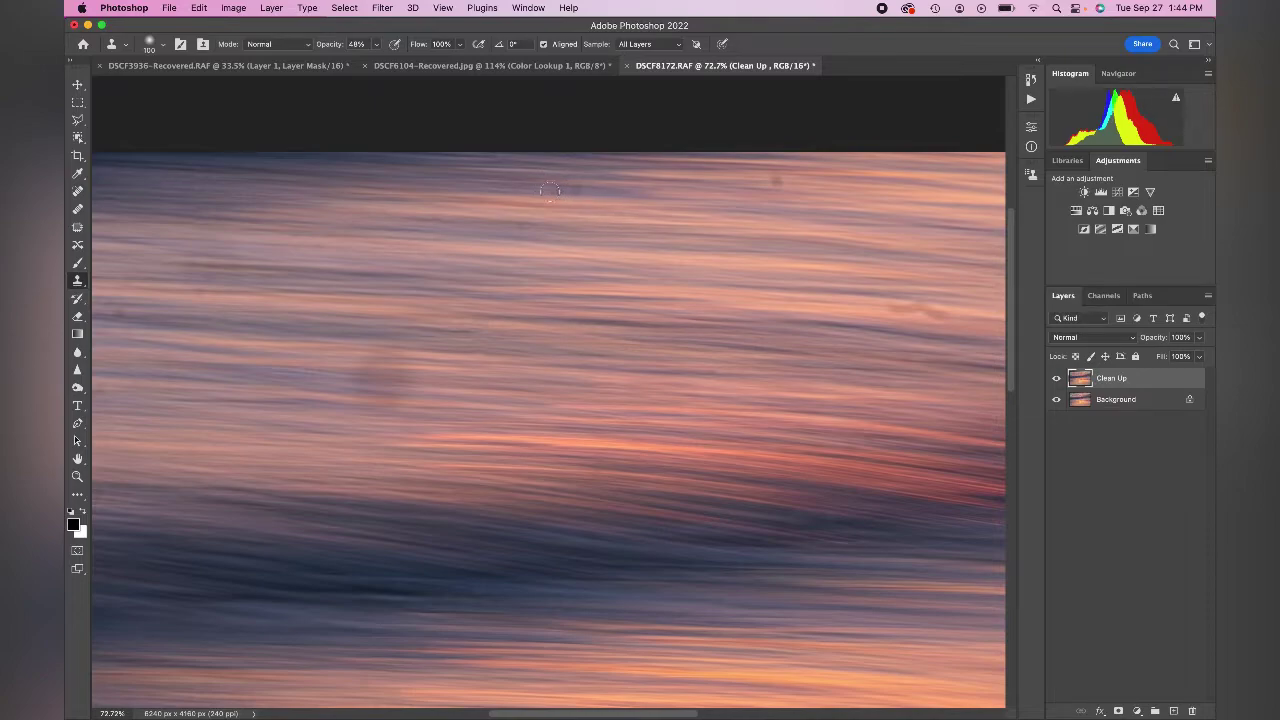
Raise the Clone Stamp opacity to 100% and stamp over the dark specks near the top
left_click_drag(377, 45, 410, 62)
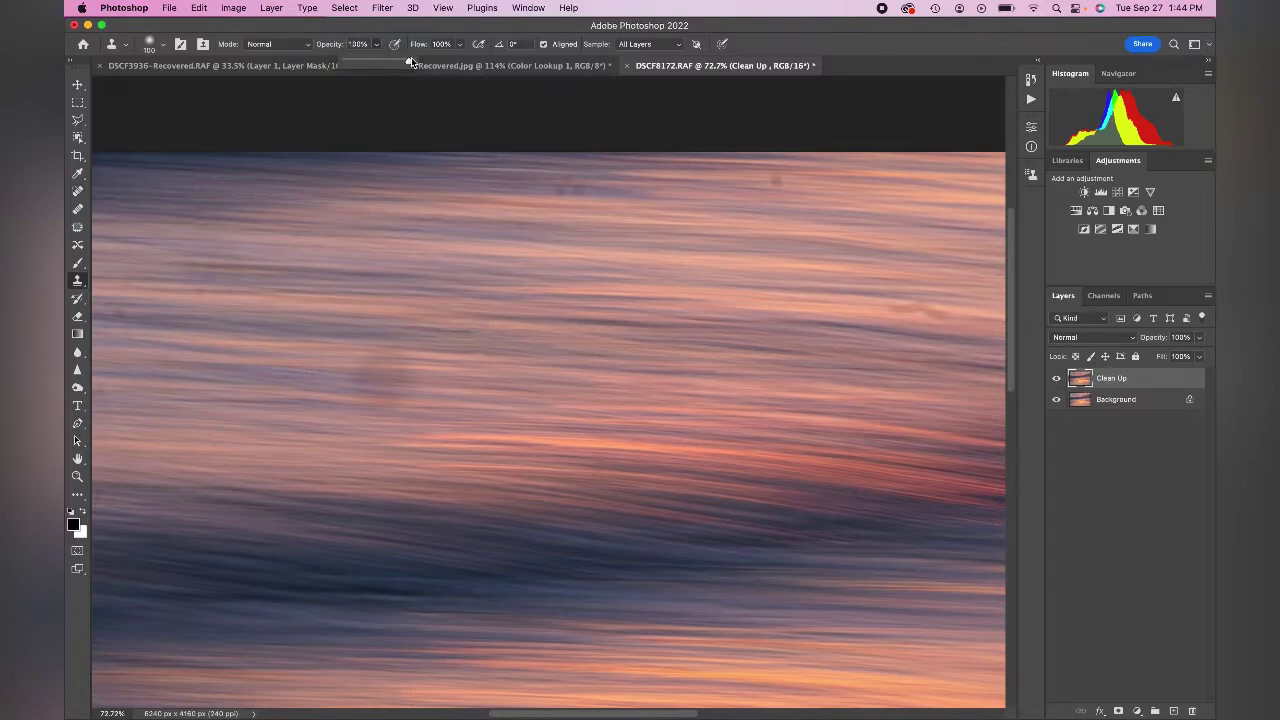
left_click(536, 188)
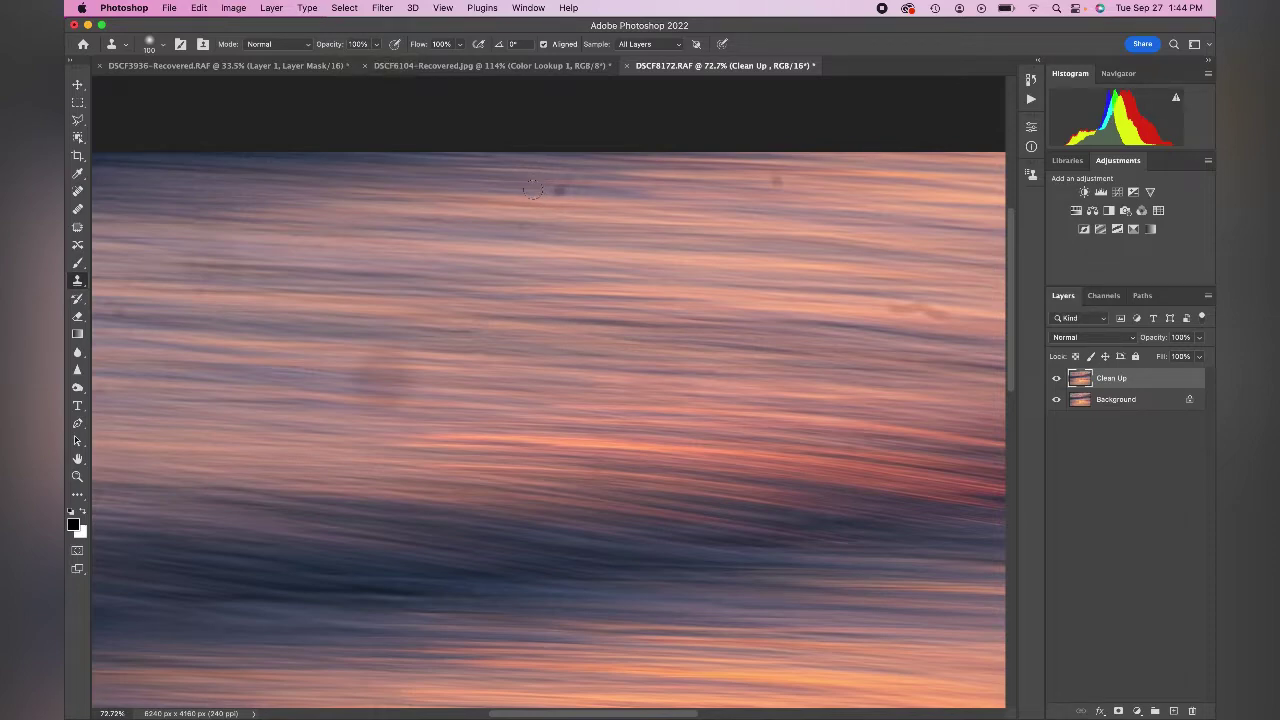
left_click_drag(550, 188, 573, 189)
left_click(527, 187)
scroll(605, 184, "up", 3)
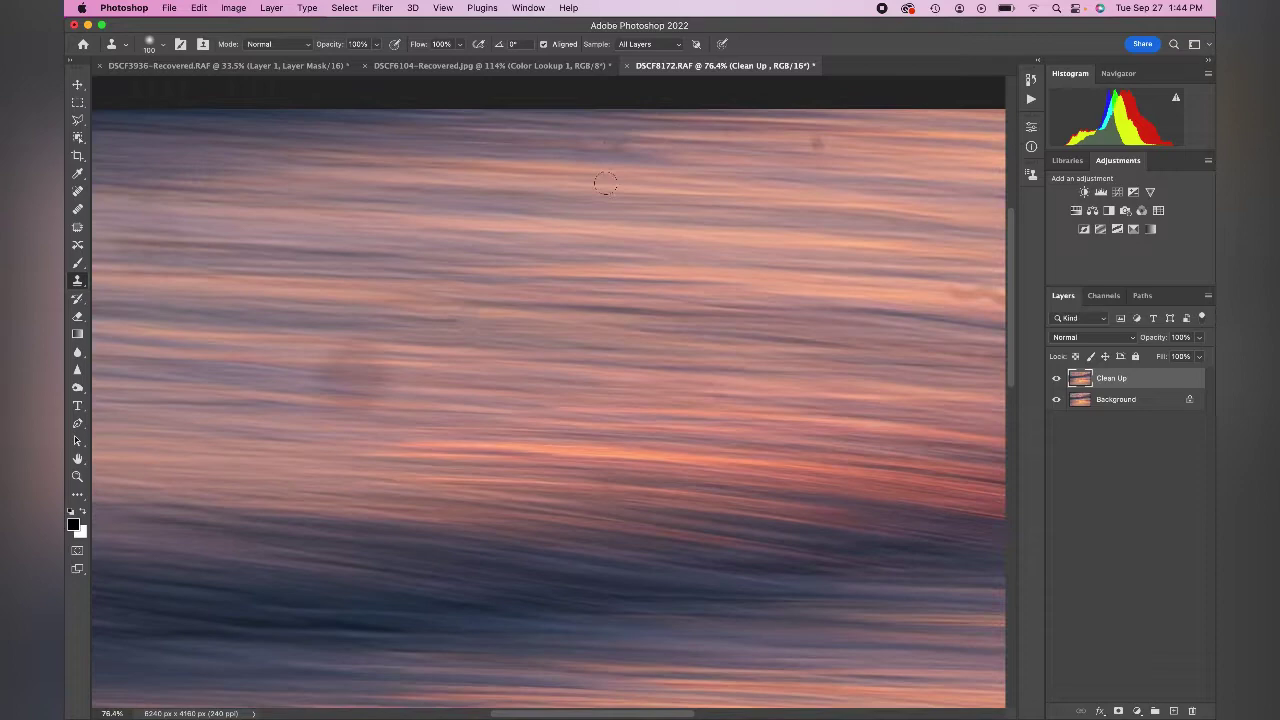
scroll(605, 184, "down", 2)
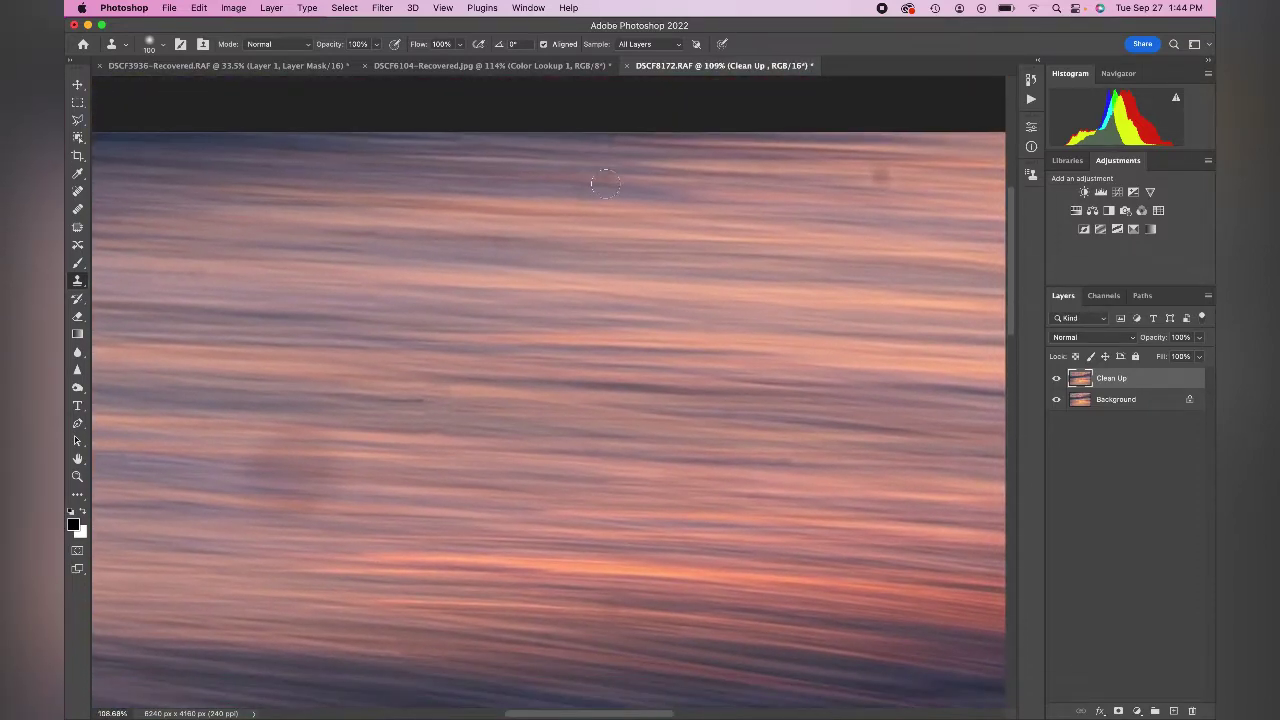
Sample fresh clean source areas with a larger 170 px brush to clone remaining spots
left_click(540, 168, "alt")
key("bracketright")
left_click(845, 174, "alt")
left_click(697, 256, "alt")
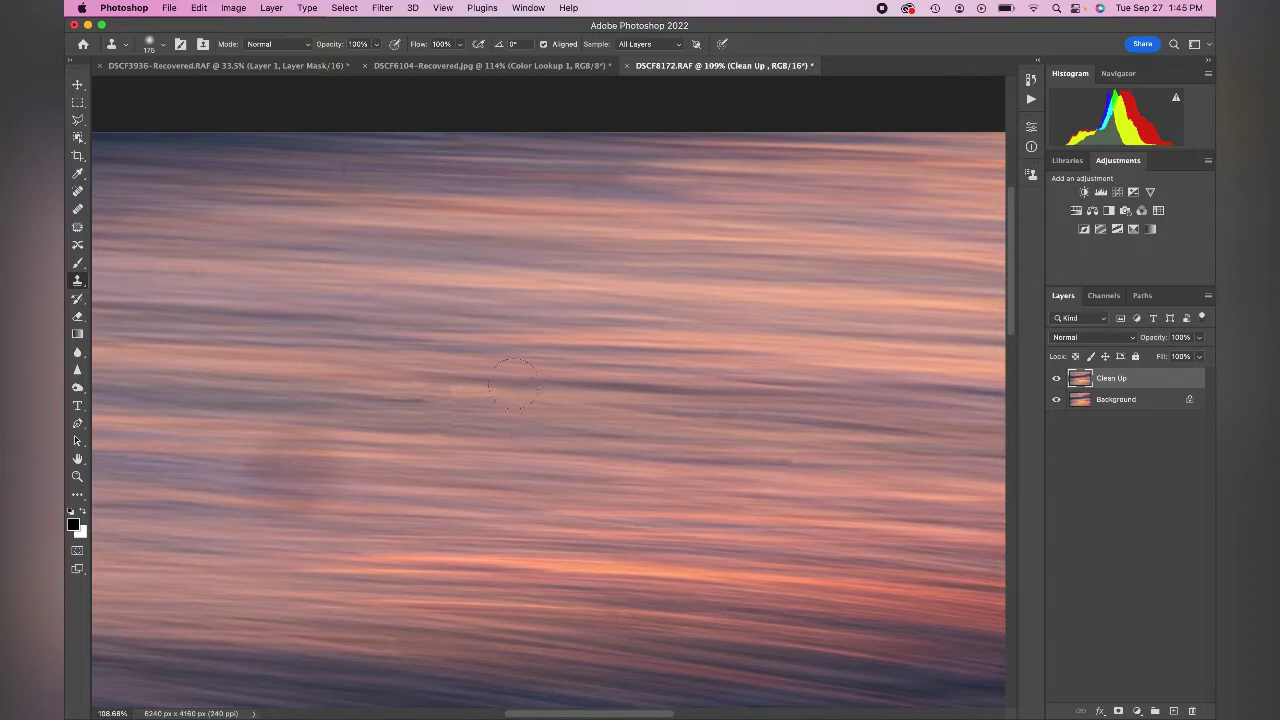
scroll(513, 382, "down", 3)
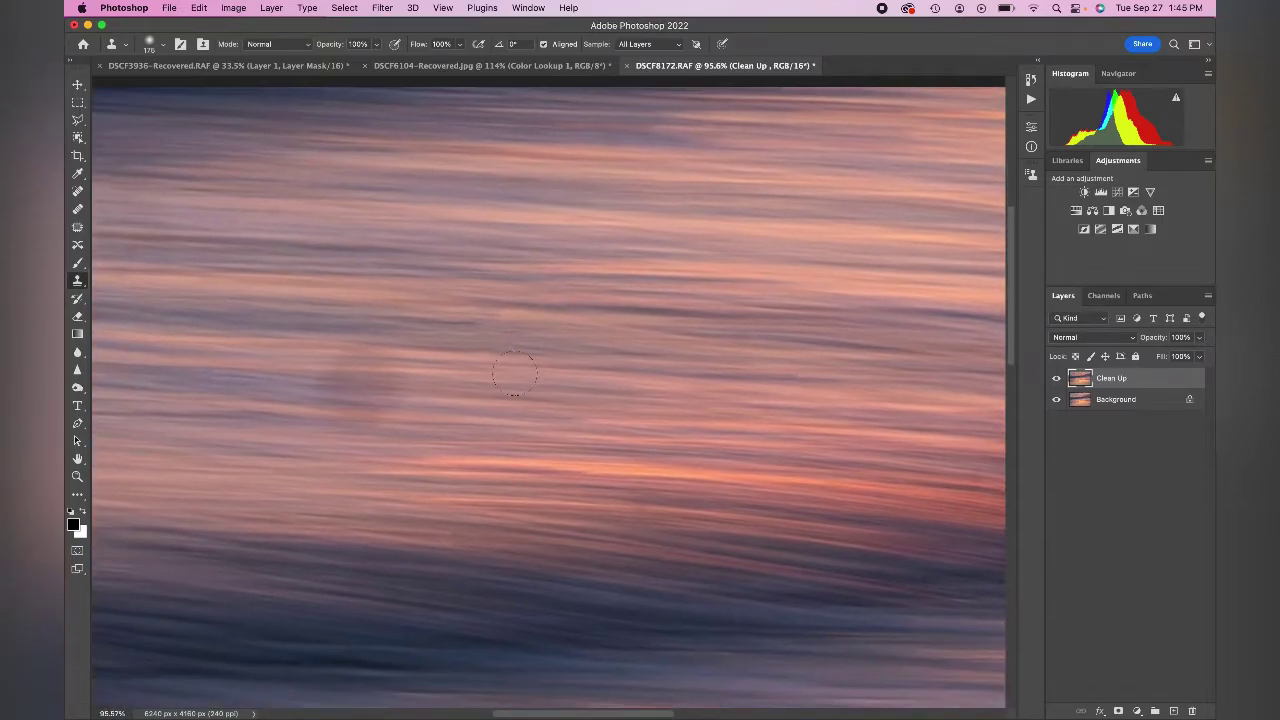
scroll(514, 374, "down", 2)
scroll(513, 373, "down", 3)
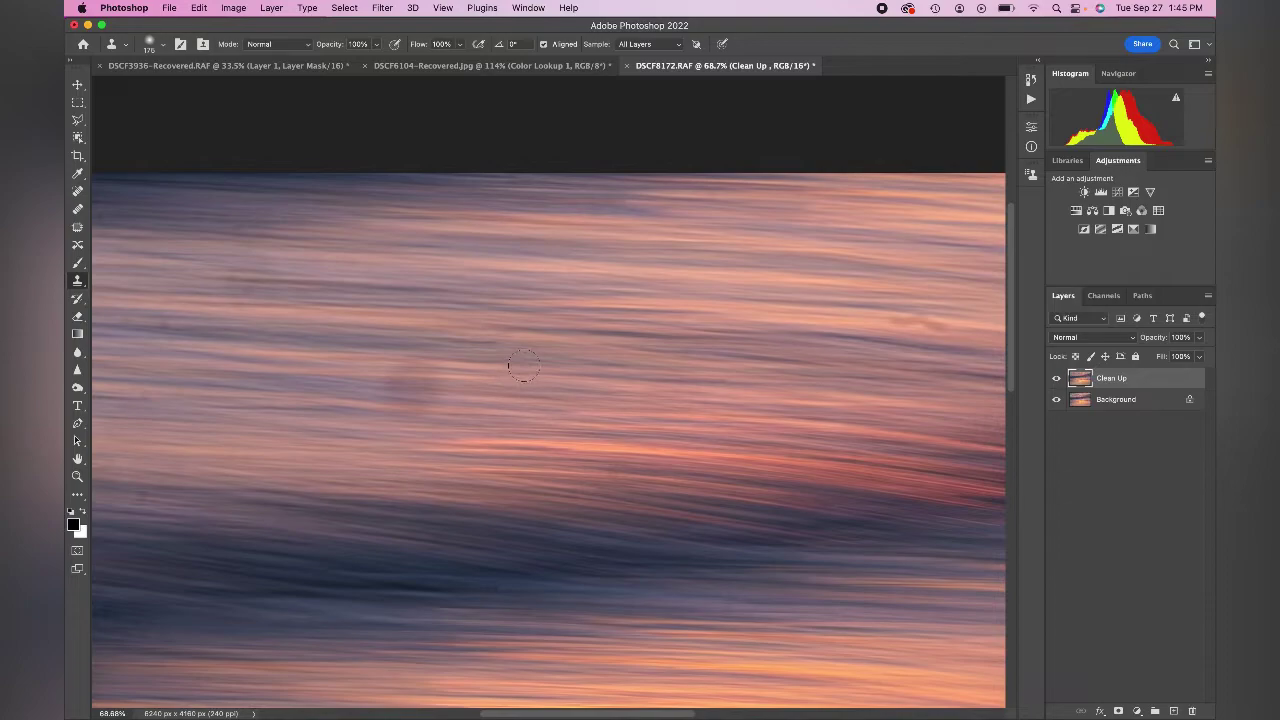
Duplicate Clean Up with Cmd+J and apply a 0° Motion Blur of 294 pixels to the copy
scroll(522, 366, "down", 1)
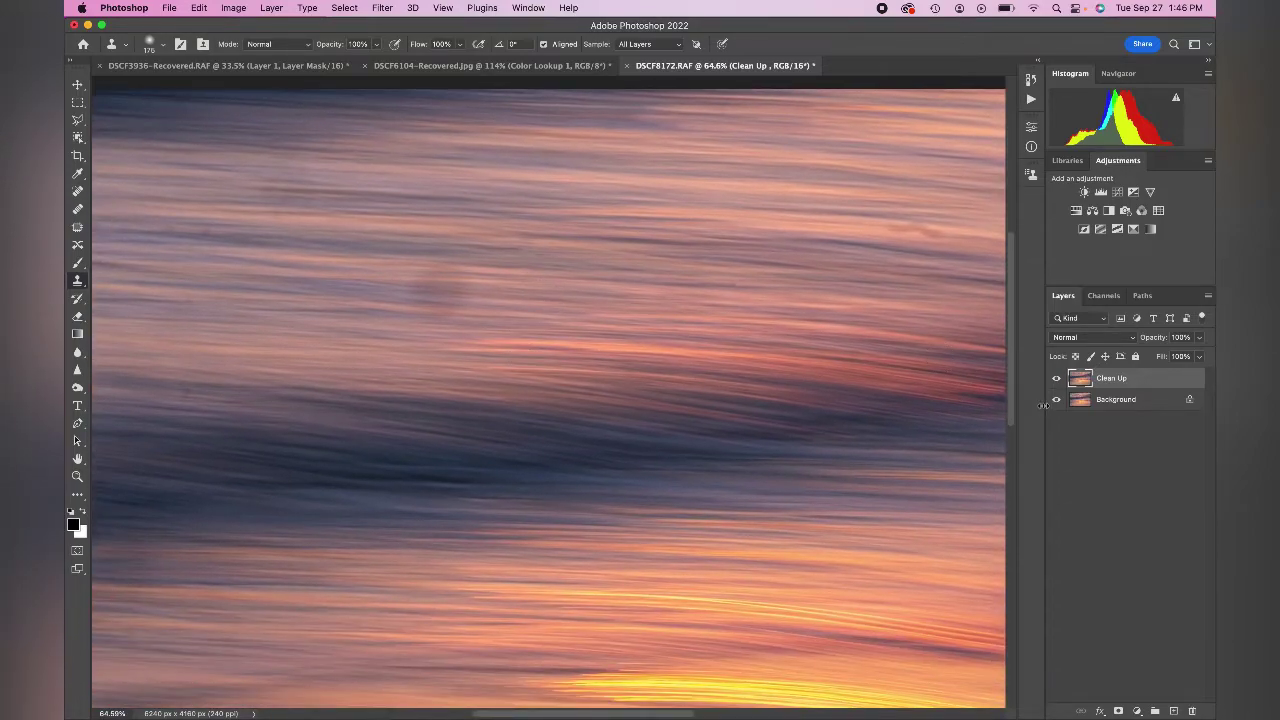
key("super+j")
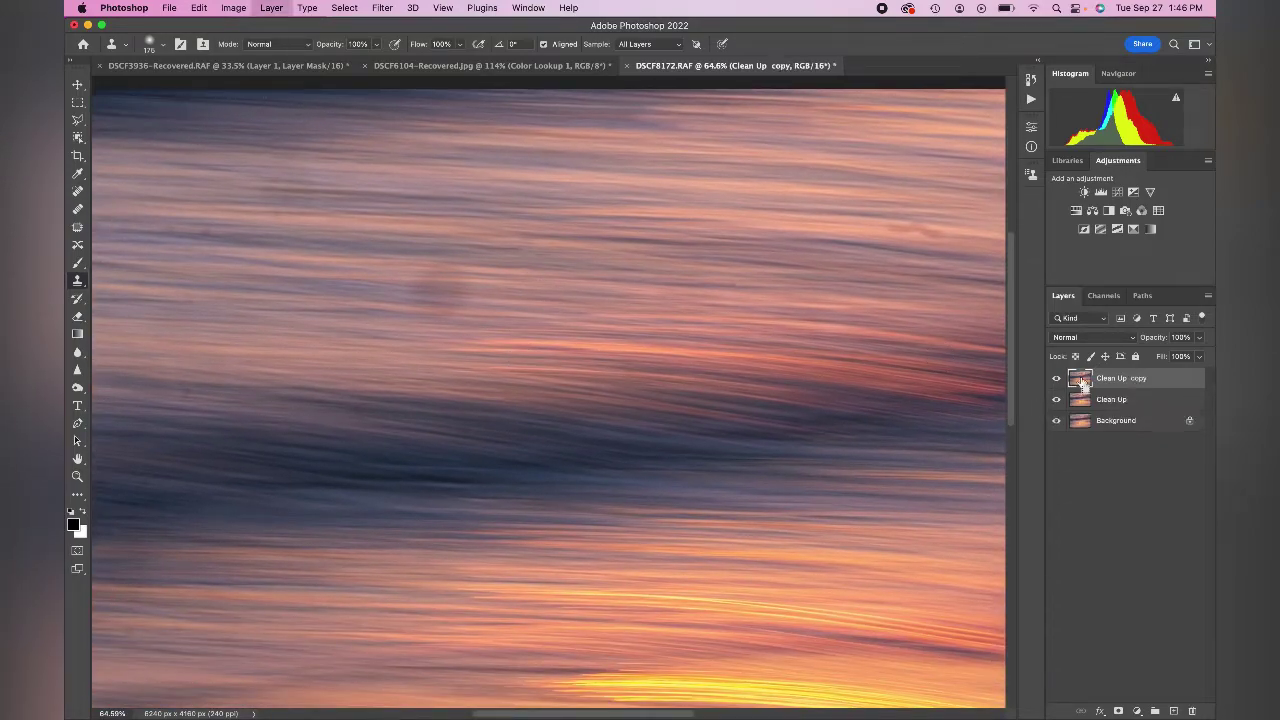
left_click(382, 8)
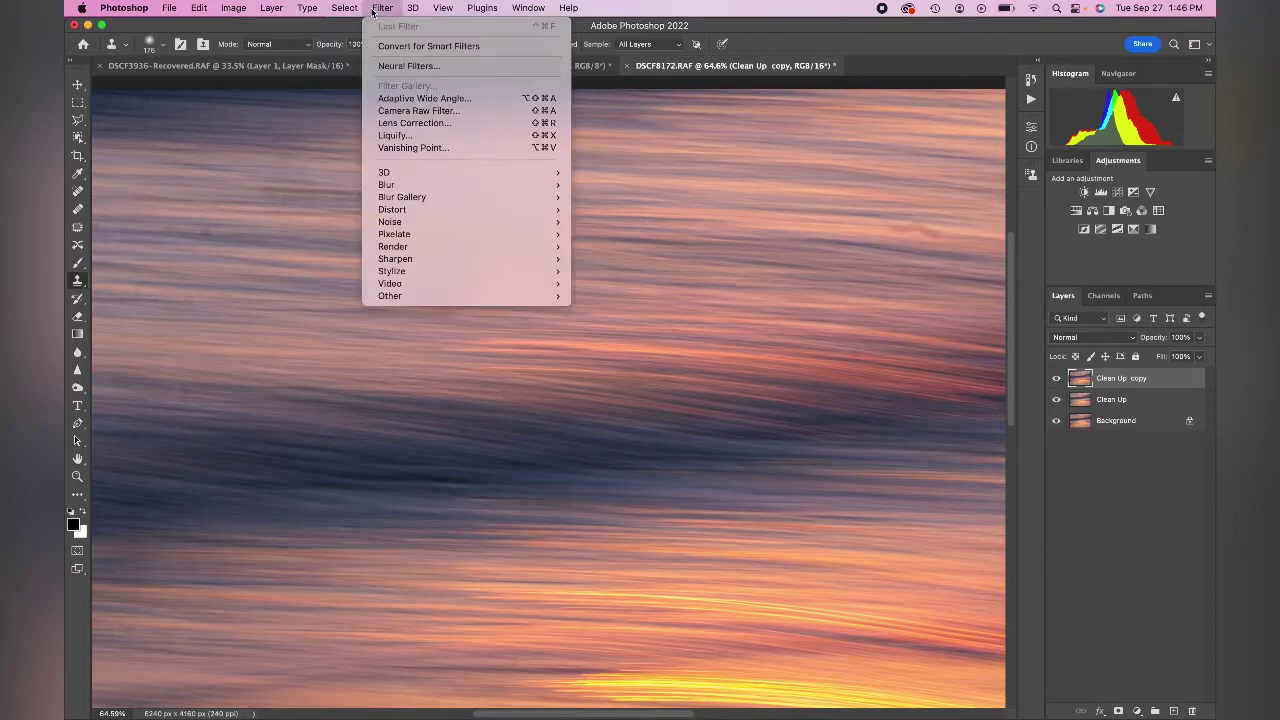
mouse_move(384, 185)
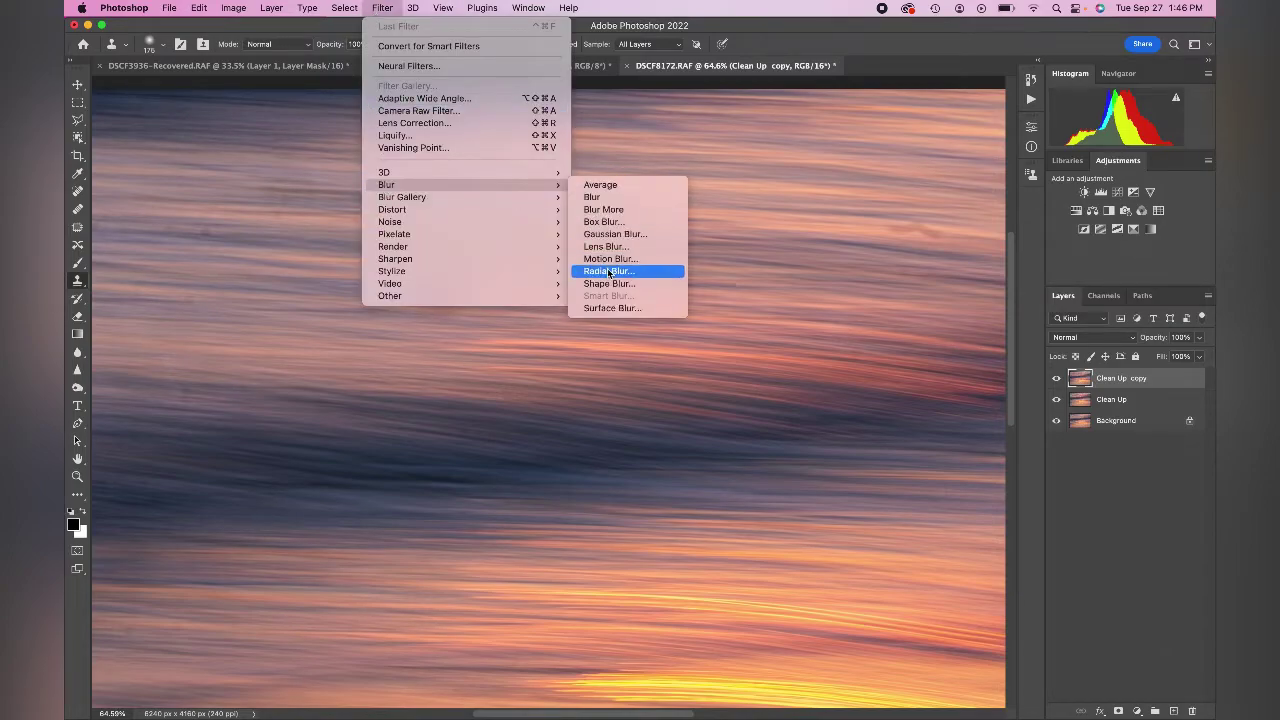
left_click(607, 258)
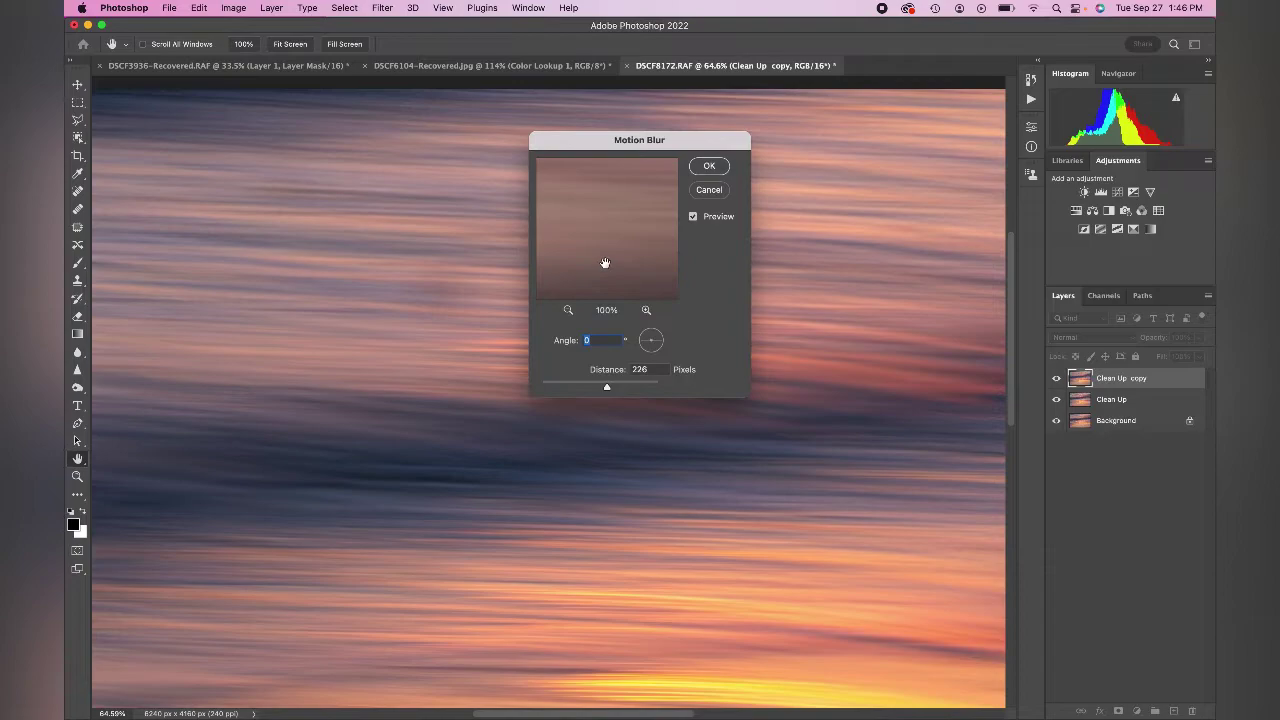
mouse_move(608, 388)
left_mouse_down()
mouse_move(578, 388)
mouse_move(601, 387)
left_mouse_up()
left_click_drag(618, 387, 620, 387)
scroll(371, 497, "down", 5)
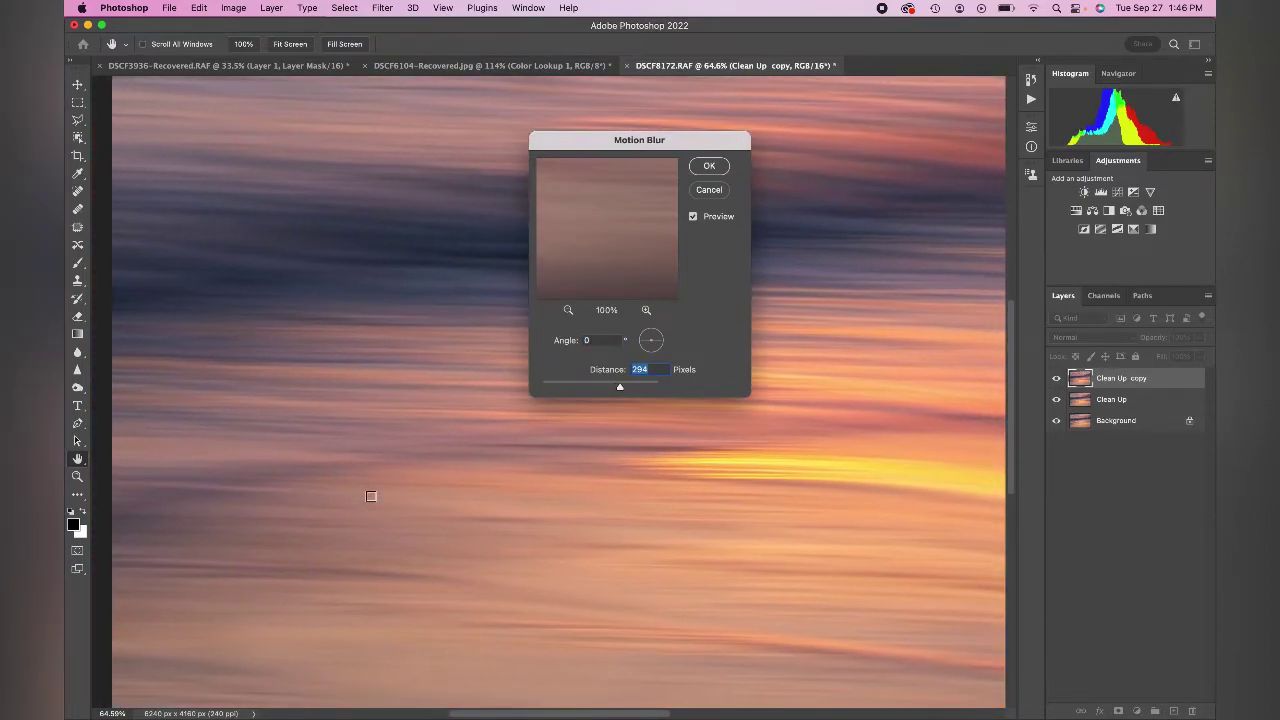
scroll(371, 497, "up", 10)
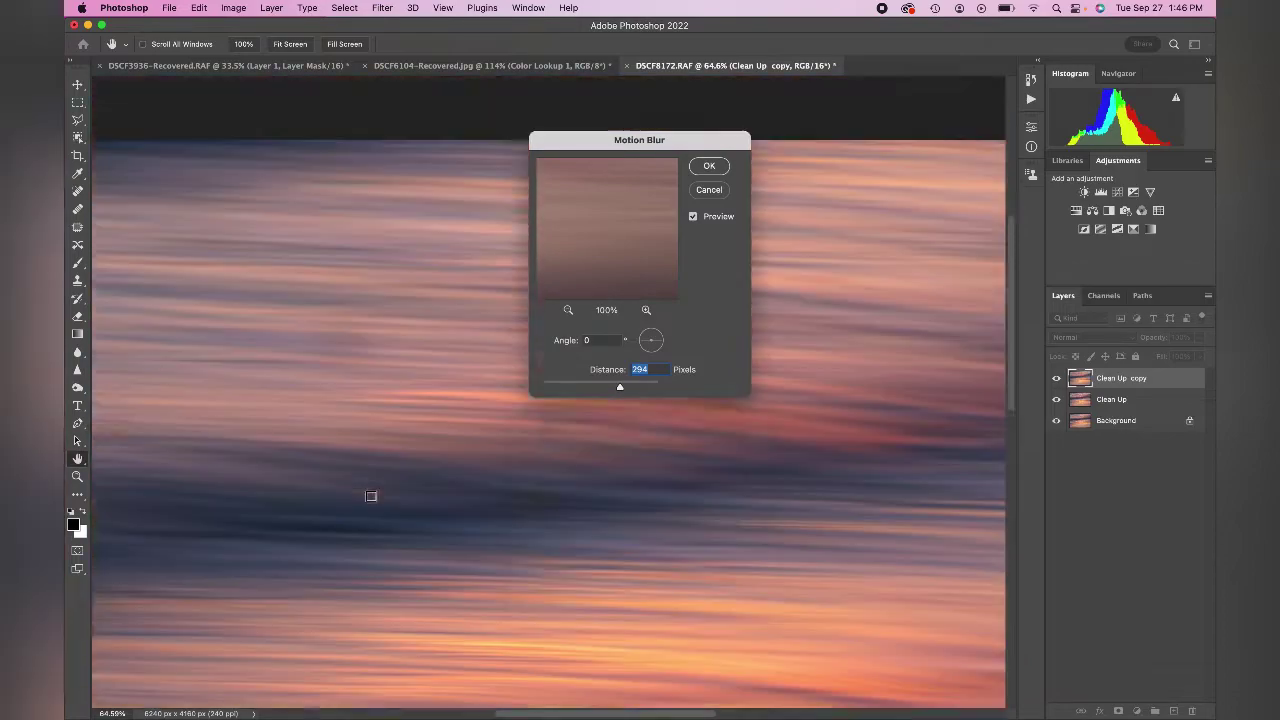
scroll(371, 497, "down", 10)
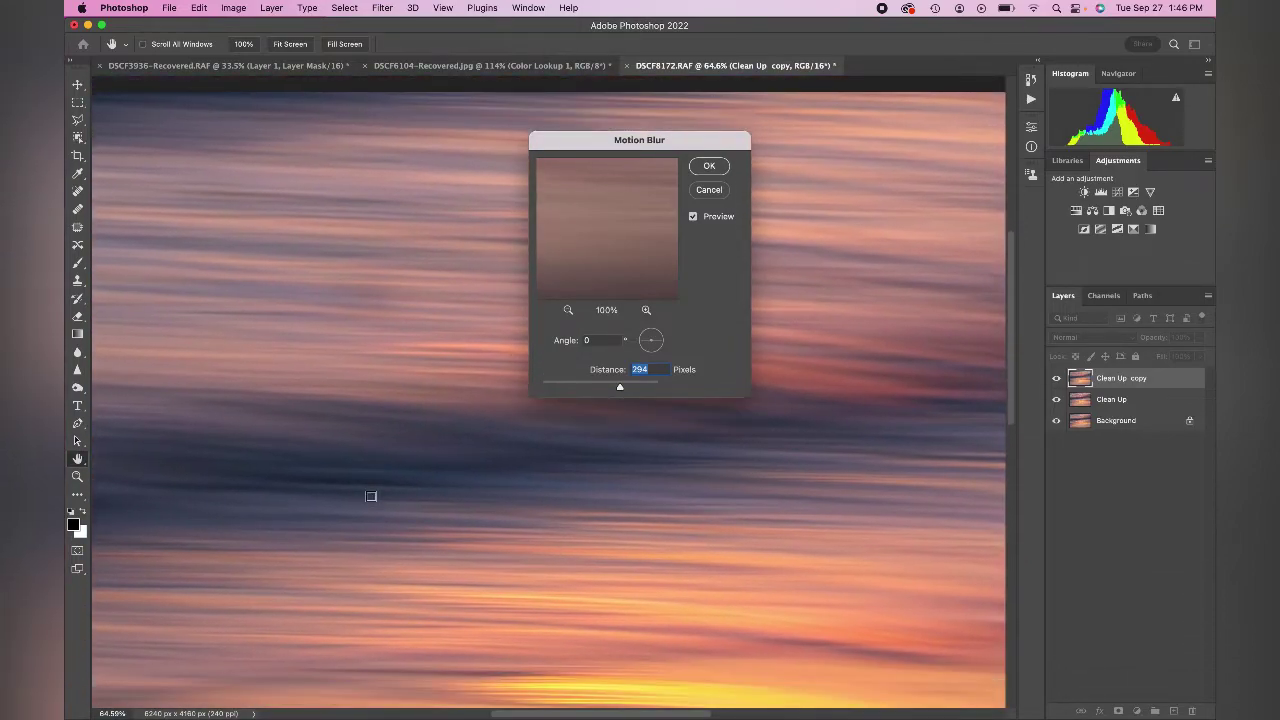
left_click(707, 166)
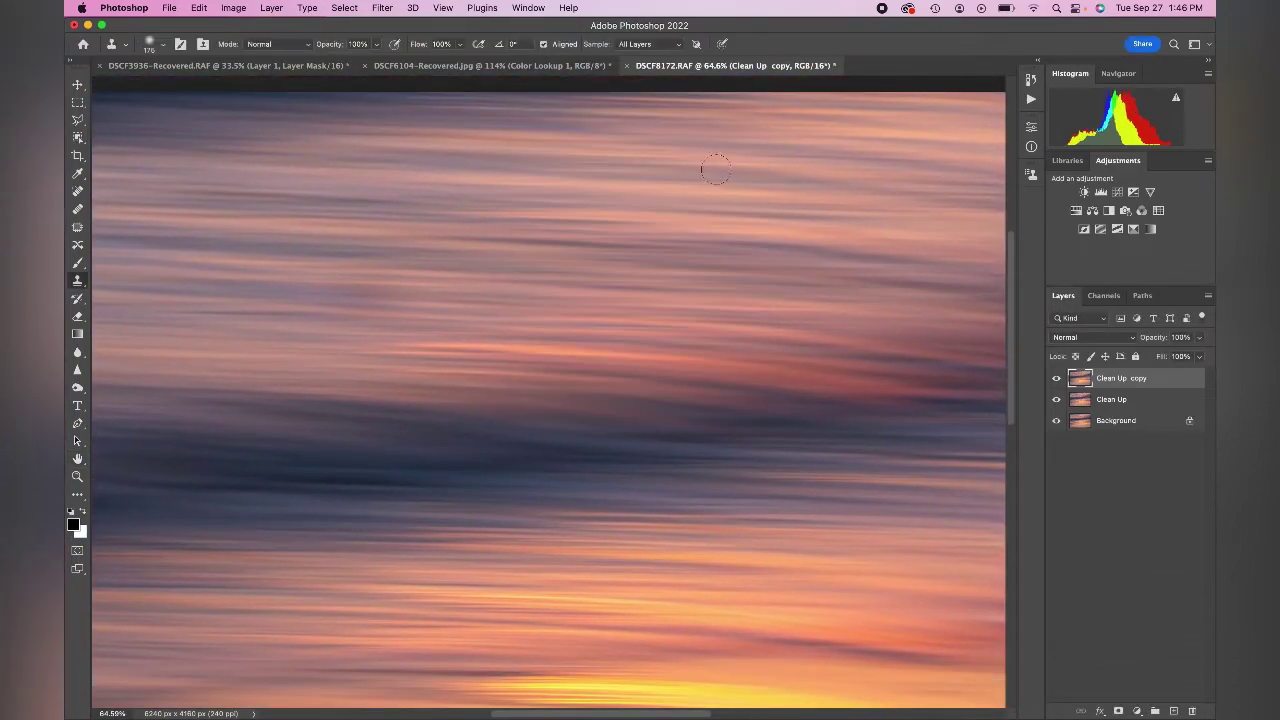
Add an inverted black mask to Clean Up copy and set a smaller Brush to 49% opacity
left_click(1118, 711)
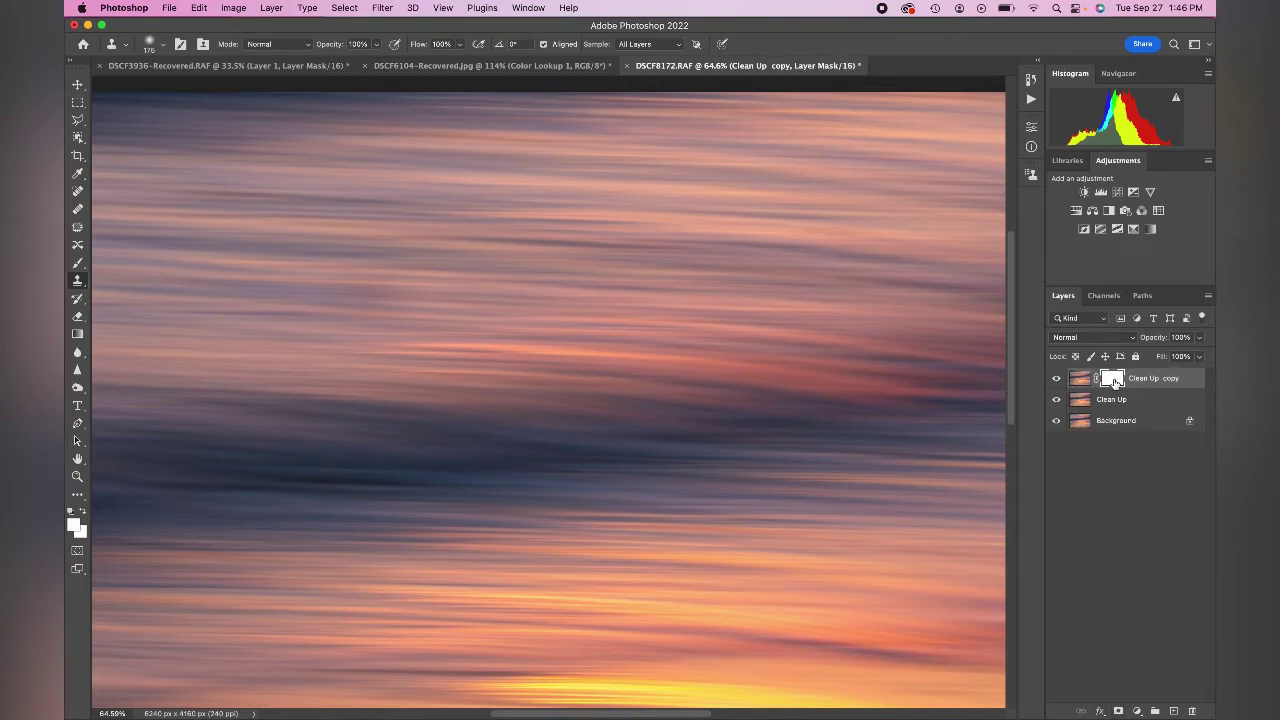
key("super+i")
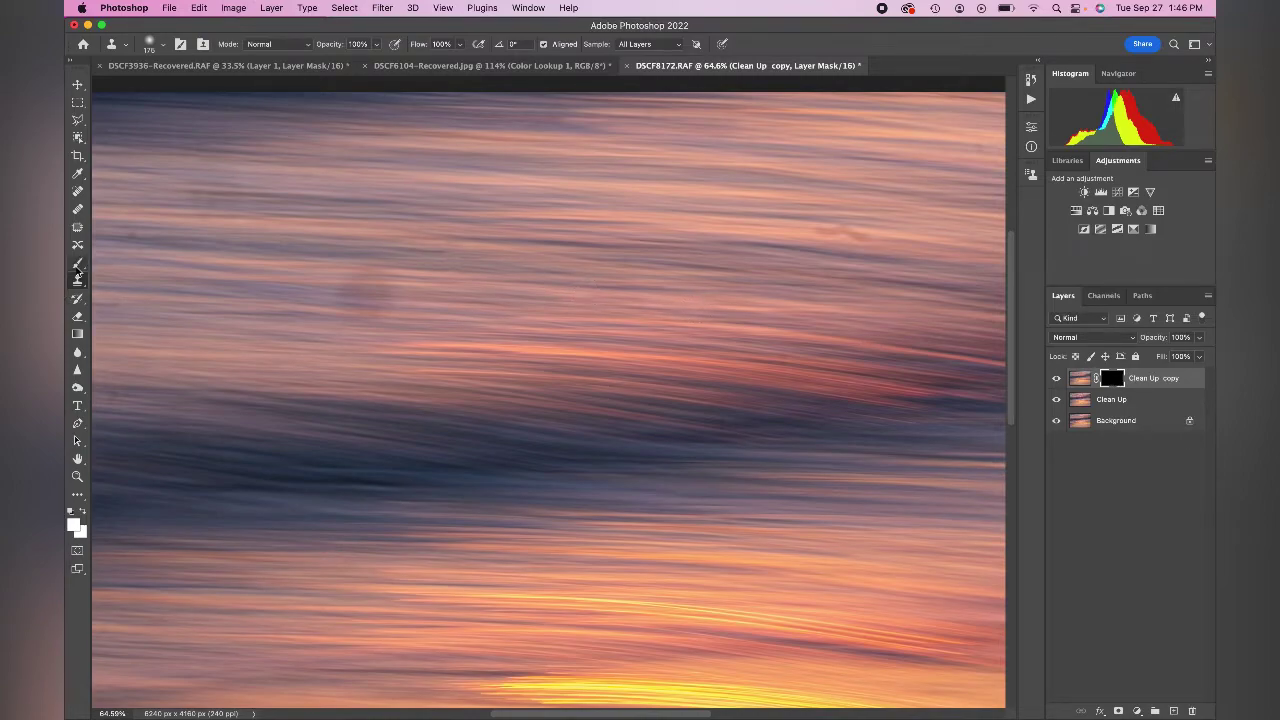
left_click(77, 263)
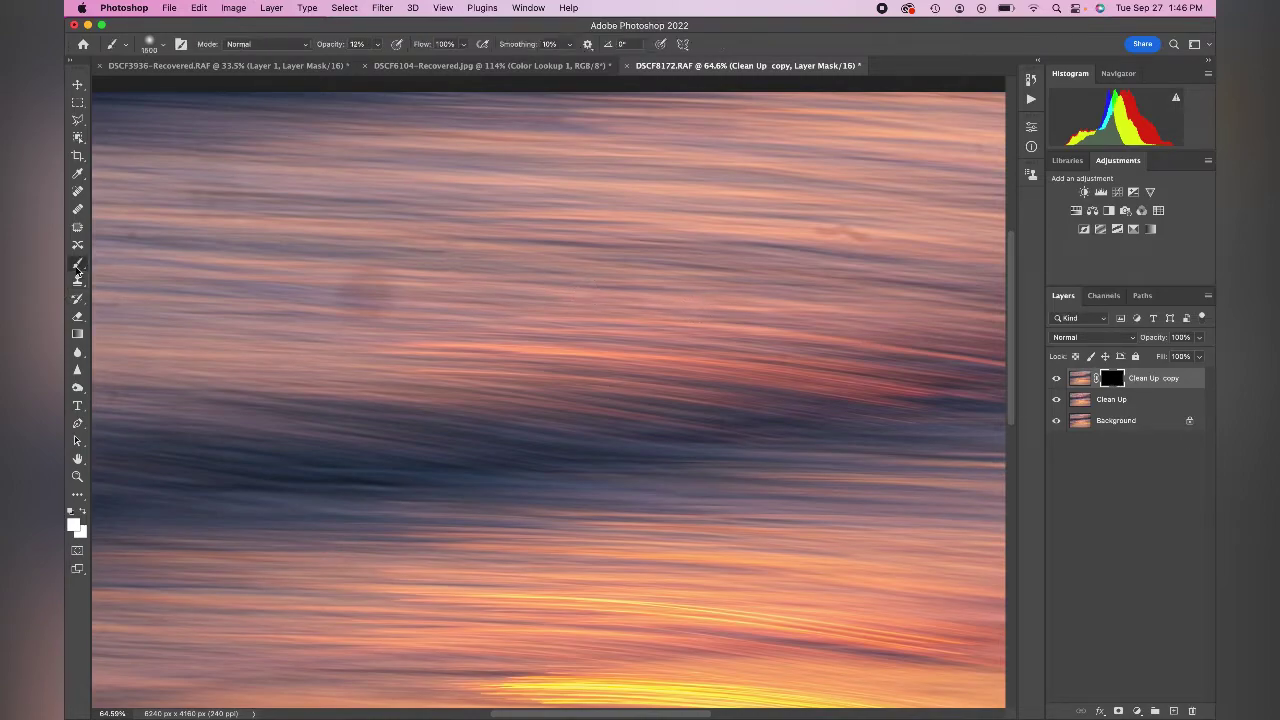
left_click(377, 44)
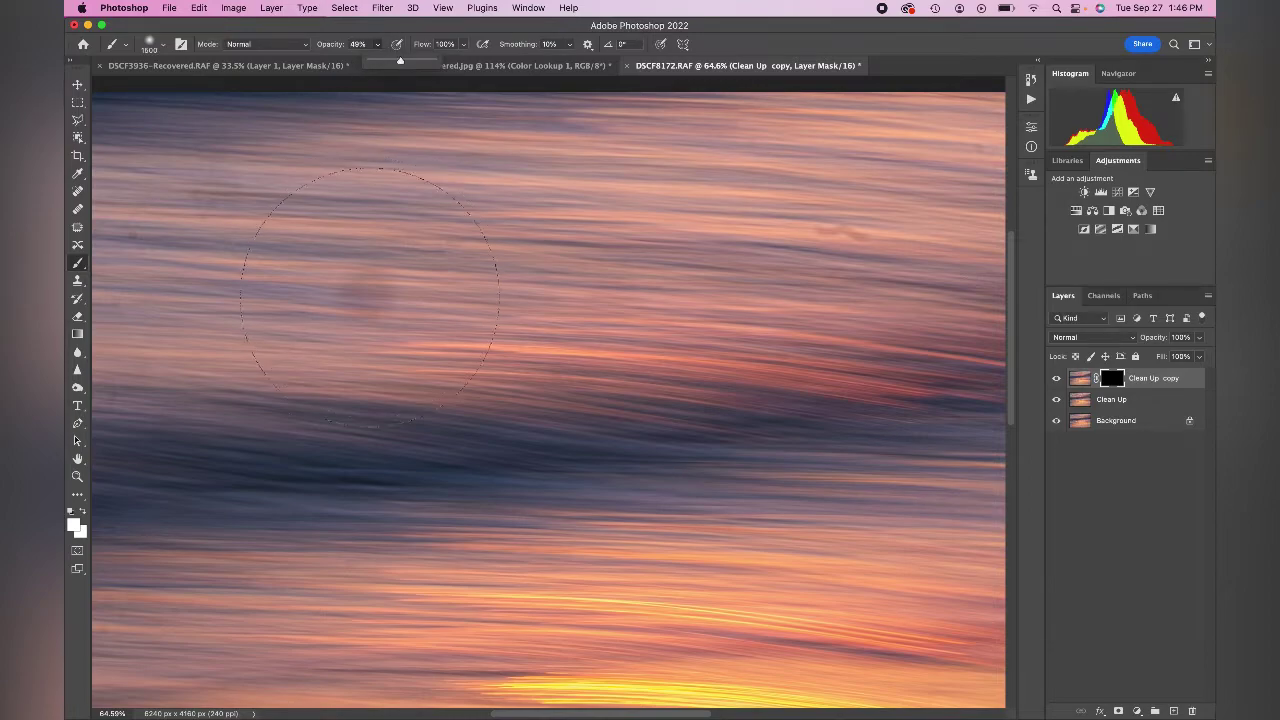
left_click(395, 297)
key("bracketleft")
key("bracketleft")
key("bracketleft")
key("bracketleft")
key("bracketleft")
key("bracketleft")
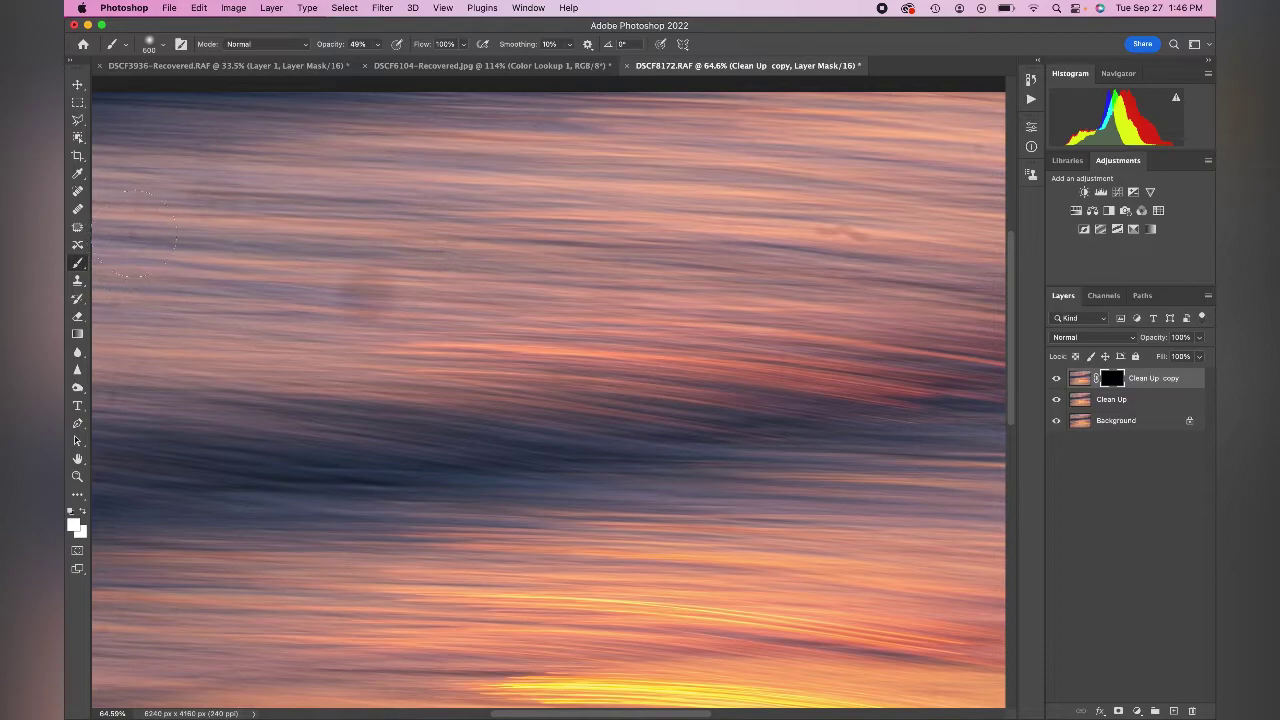
scroll(135, 232, "up", 4)
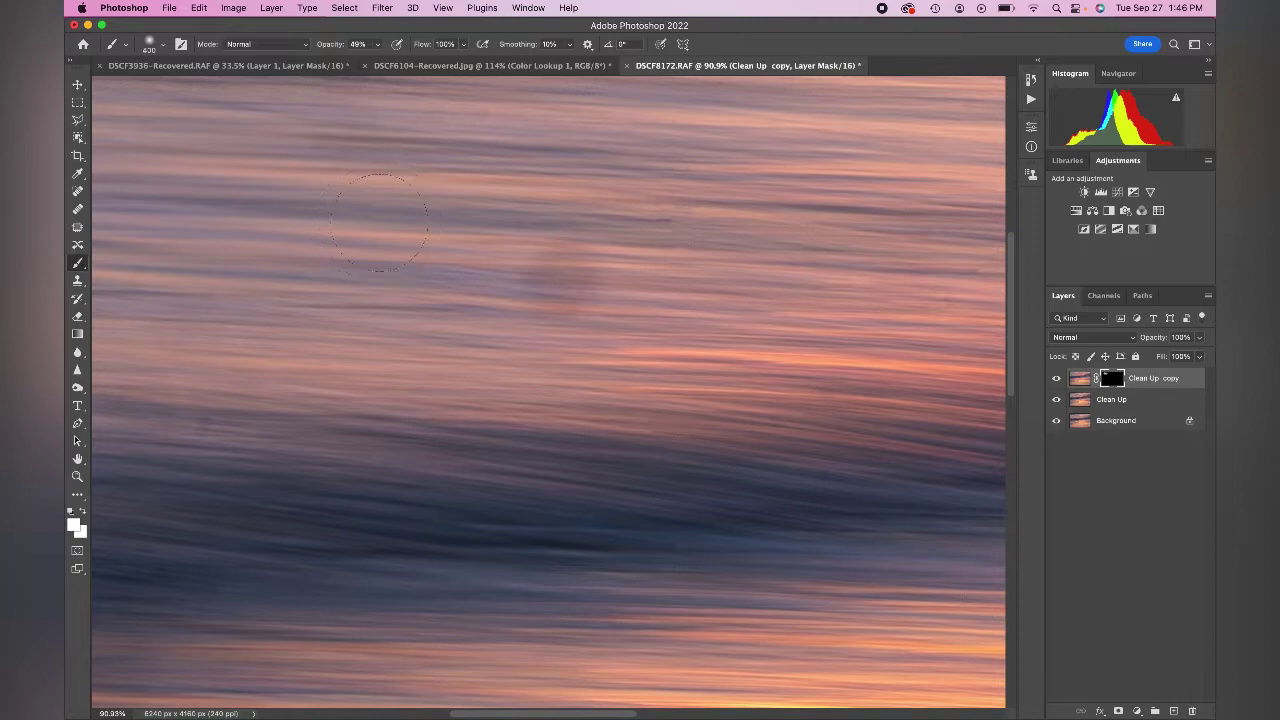
Shrink the brush to 200 px and paint the blur back over blotchy sea patches
key("bracketleft")
key("bracketleft")
key("bracketleft")
scroll(540, 290, "right", 5)
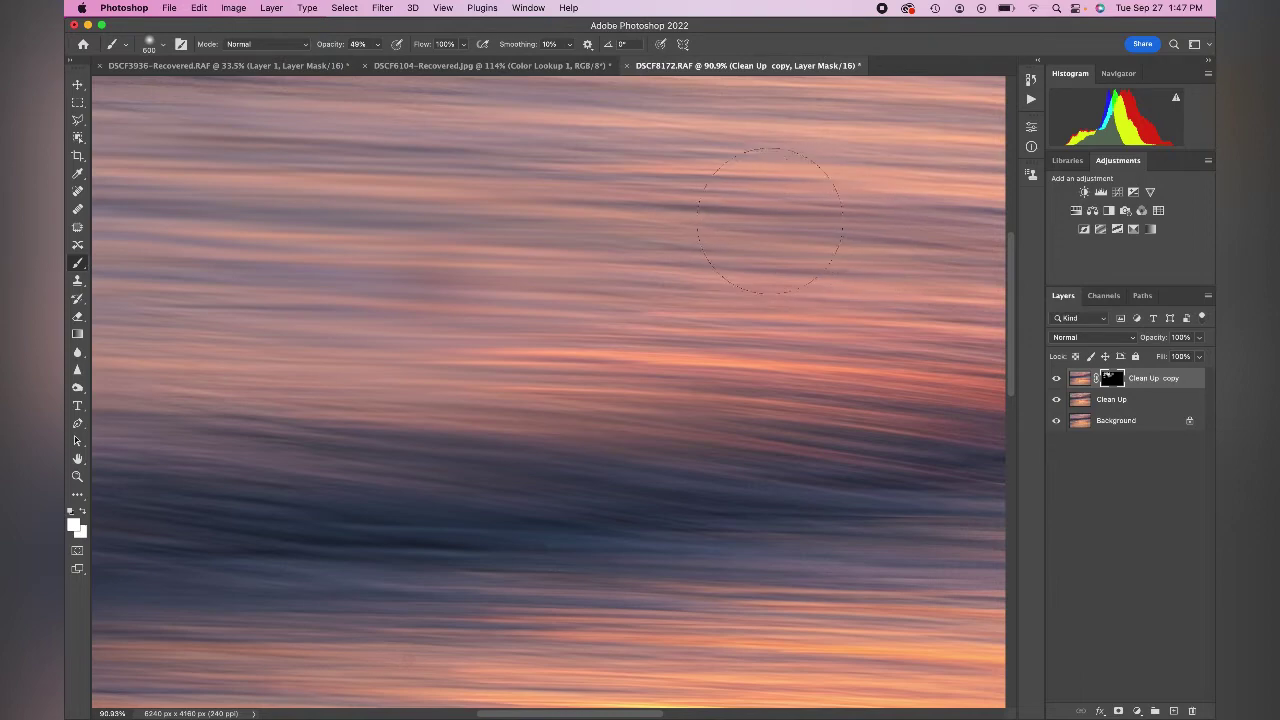
Paint more blur into the upper-right sea through the mask with a 400 px brush
scroll(720, 385, "right", 5)
scroll(720, 385, "down", 2)
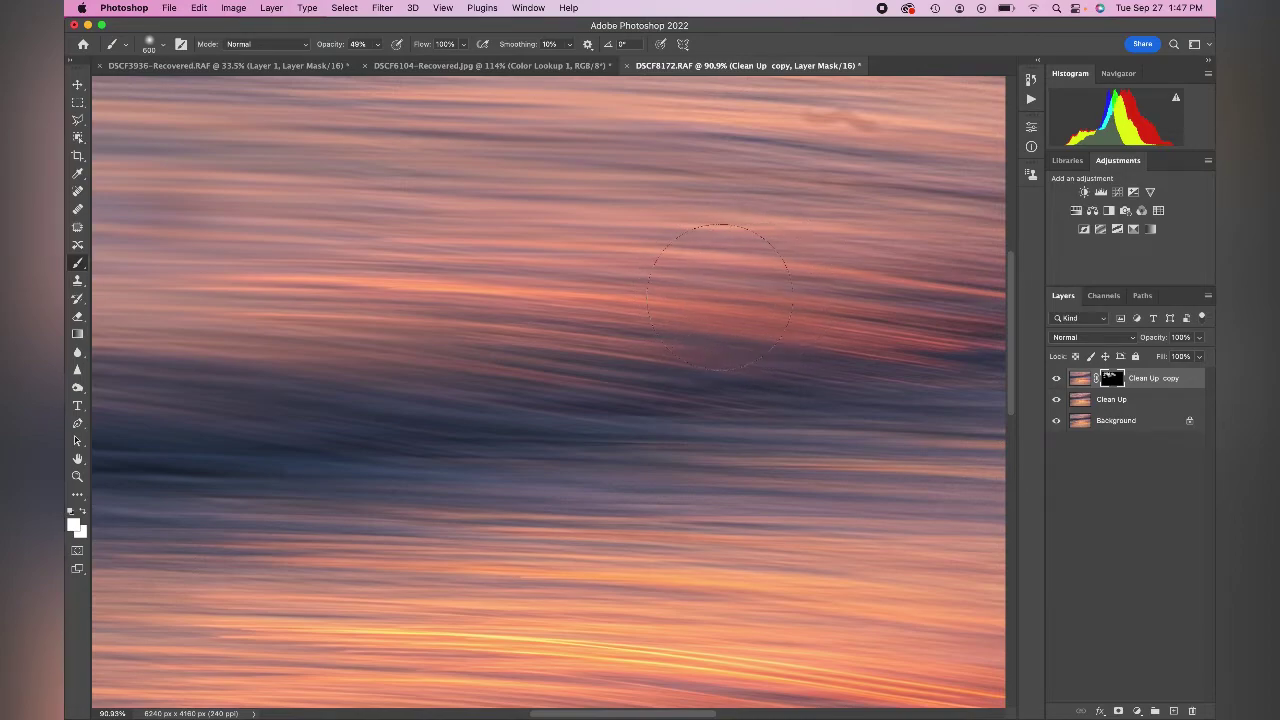
key("bracketleft")
key("bracketright")
key("bracketright")
key("bracketright")
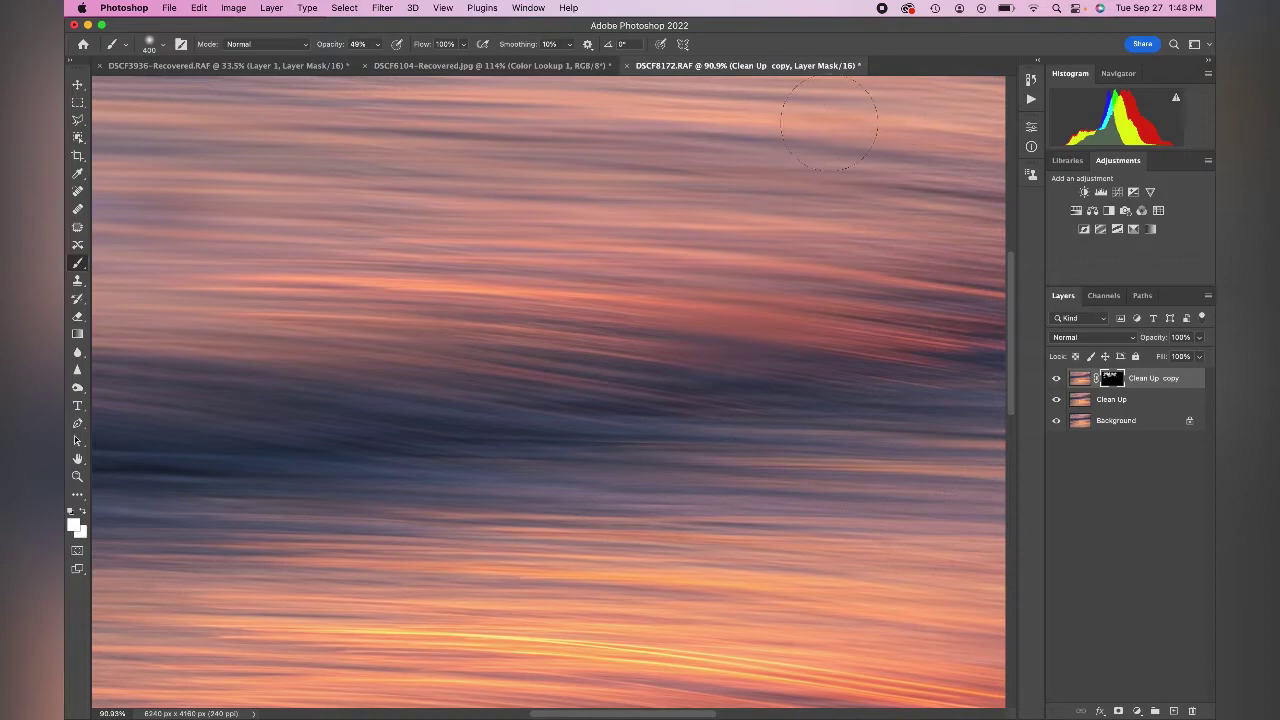
scroll(783, 308, "down", 10)
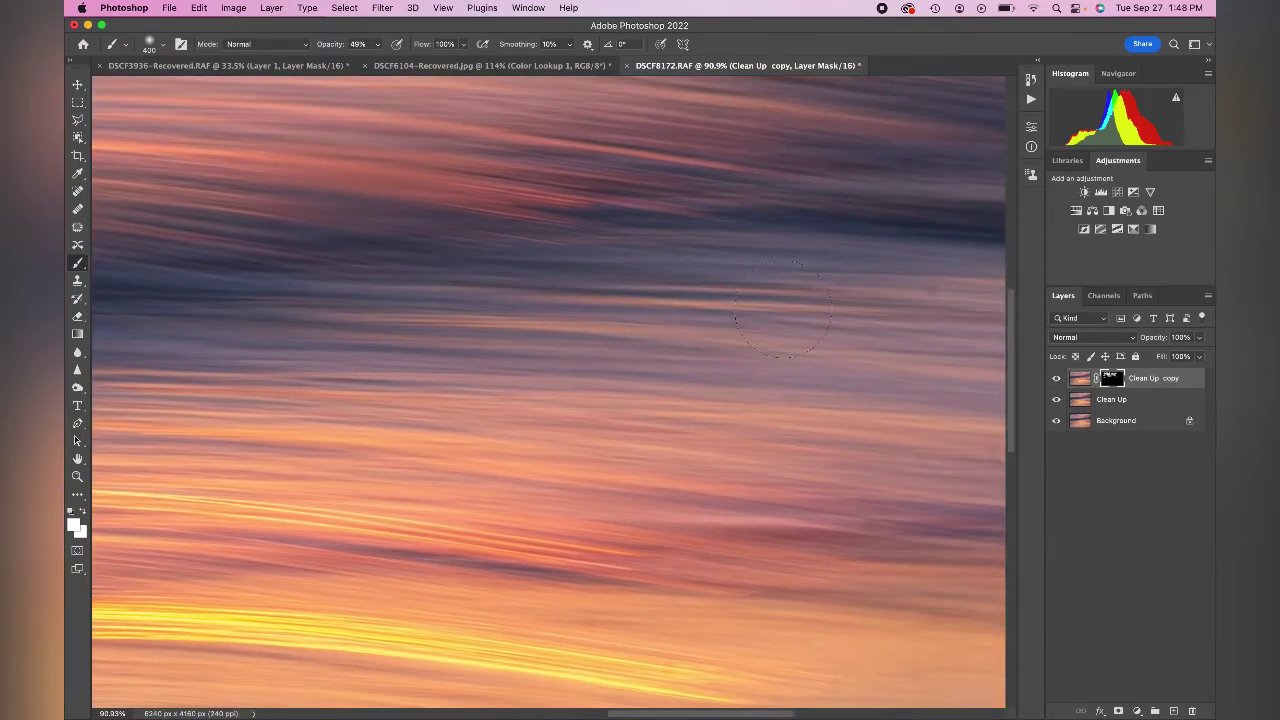